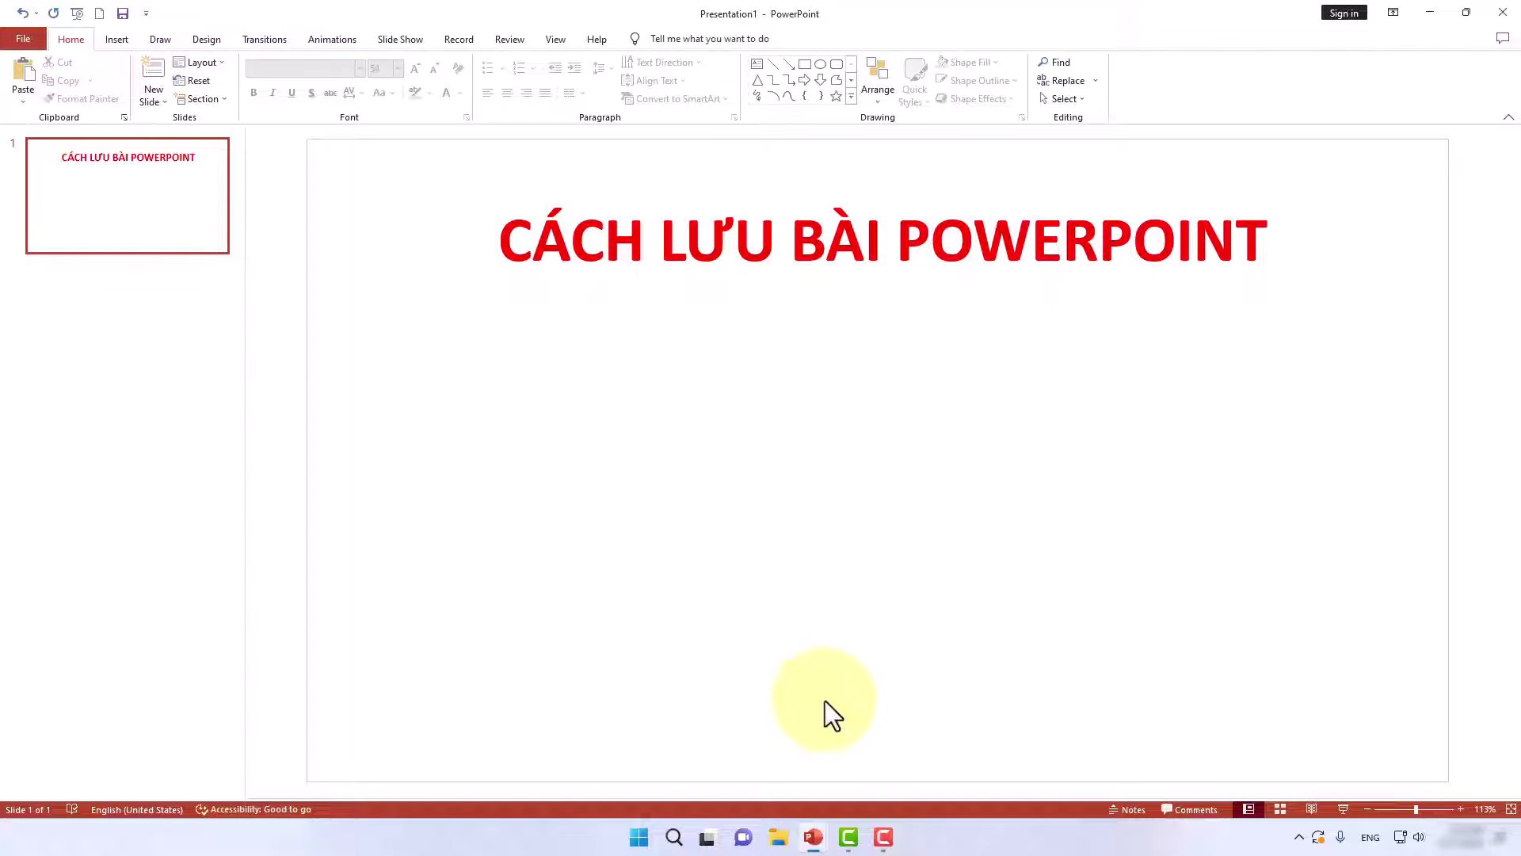
Switch to Presentation1 and open its Save As dialog, centred on screen, through File > Save As > Browse
{"action": "left_click", "coordinate": [812, 842]}
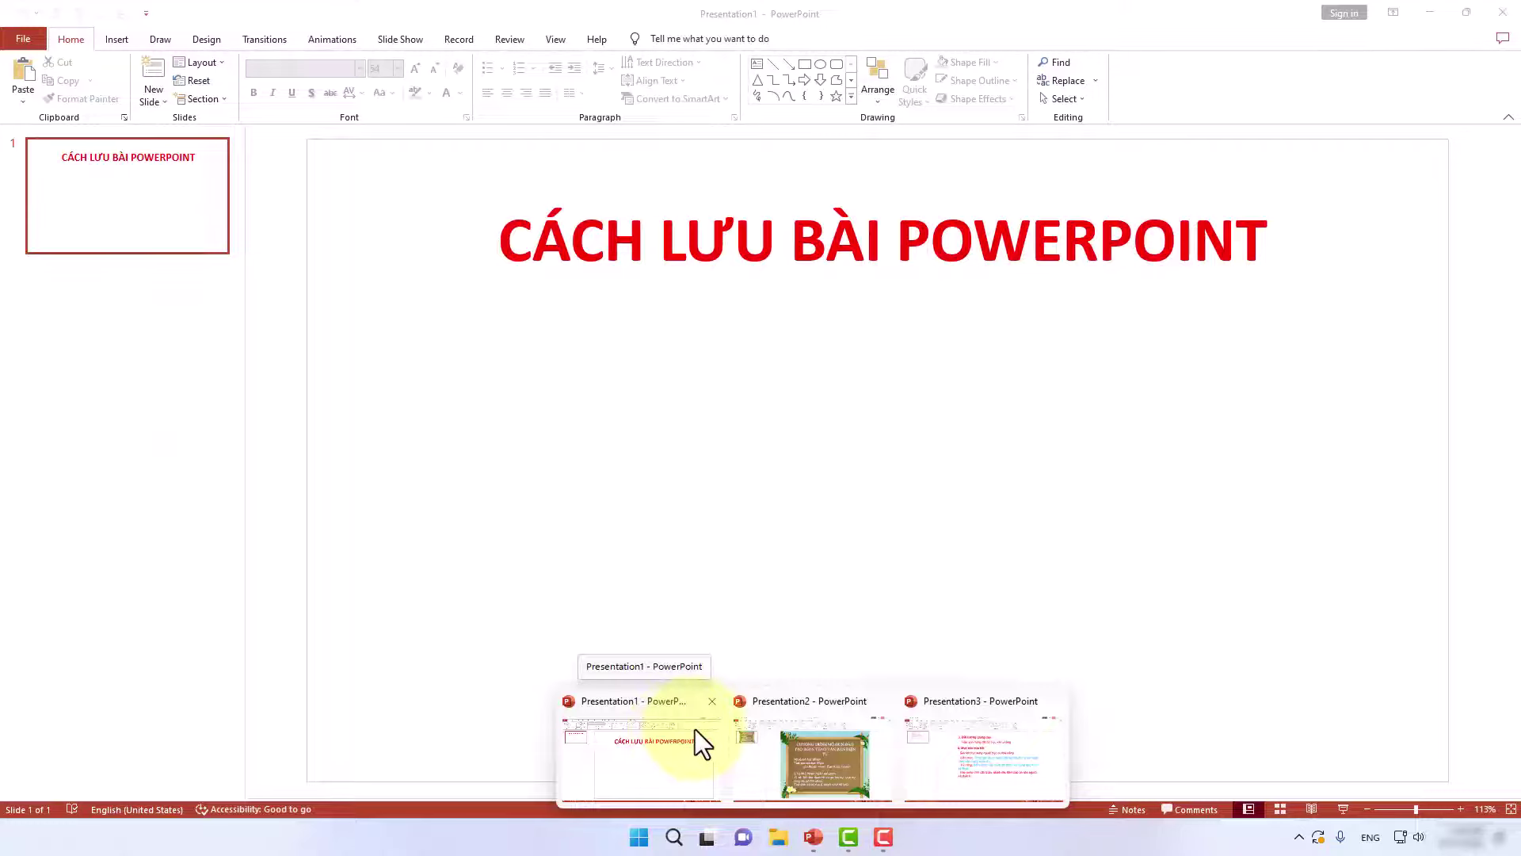
{"action": "left_click", "coordinate": [651, 729]}
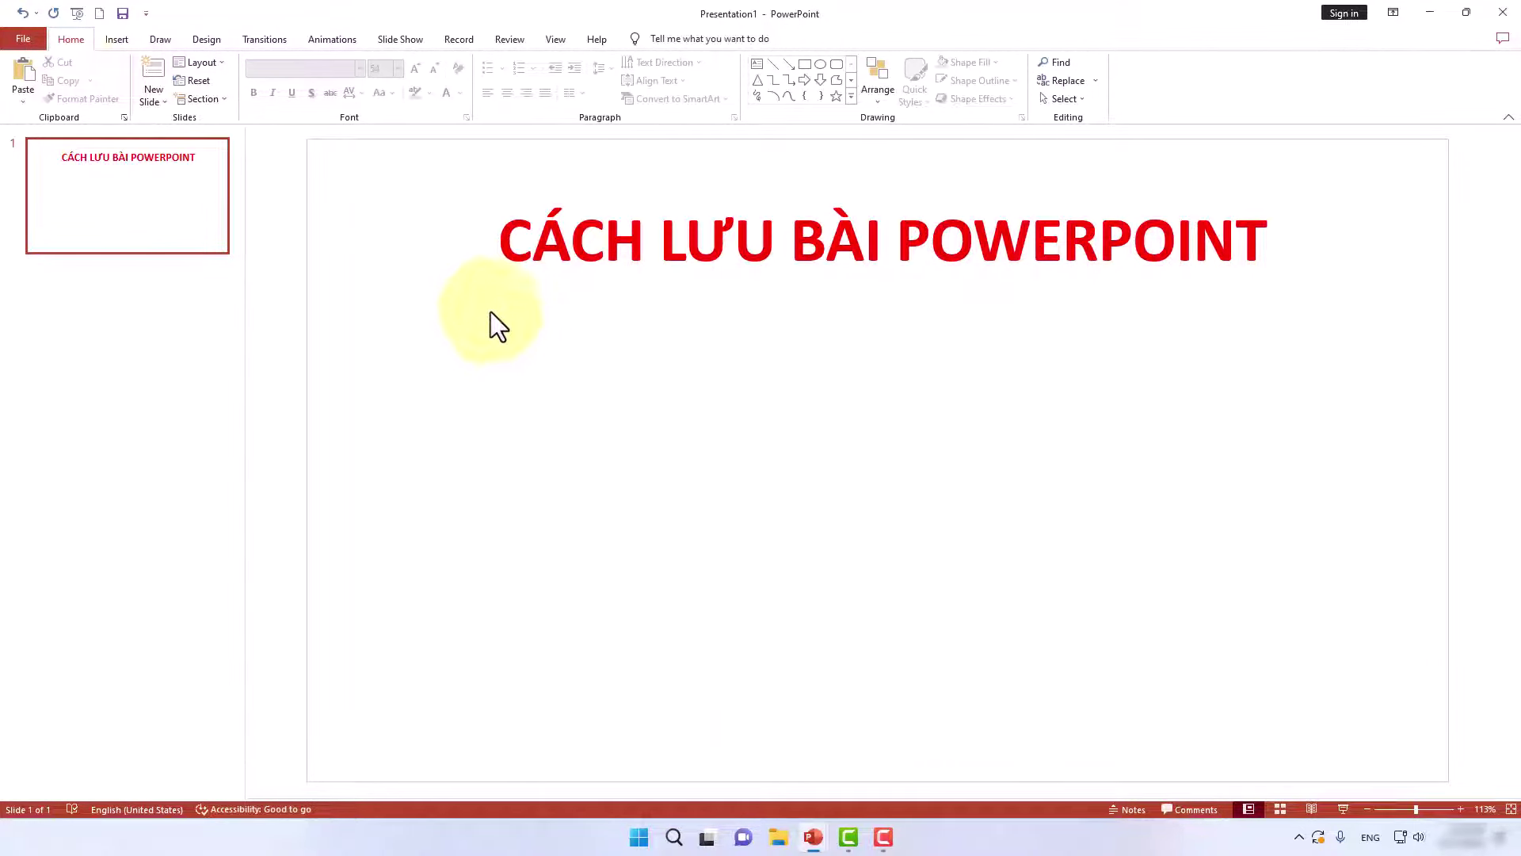
{"action": "left_click", "coordinate": [26, 41]}
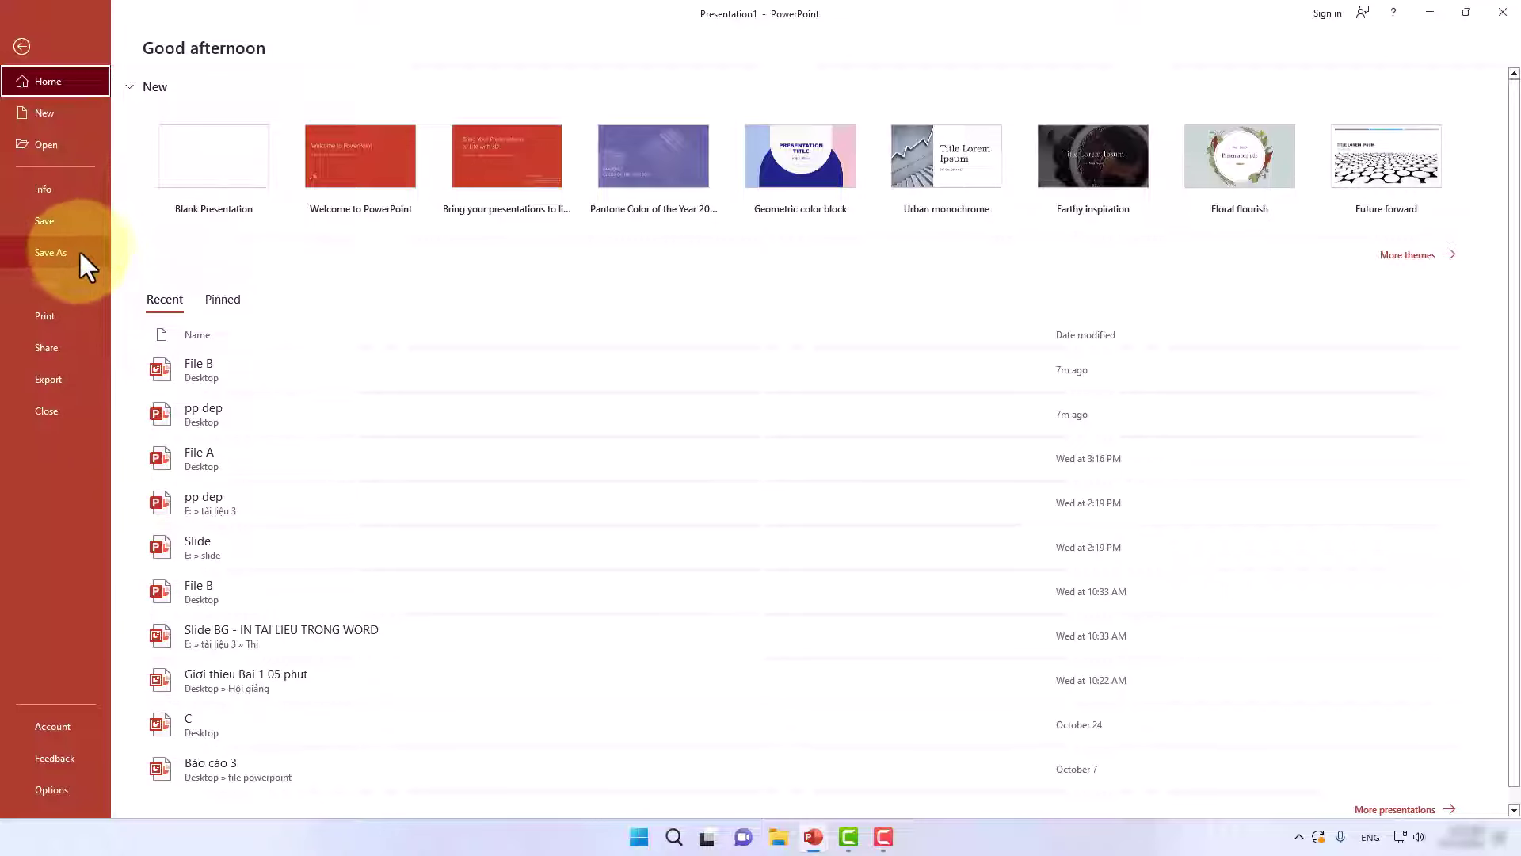
{"action": "left_click", "coordinate": [67, 252]}
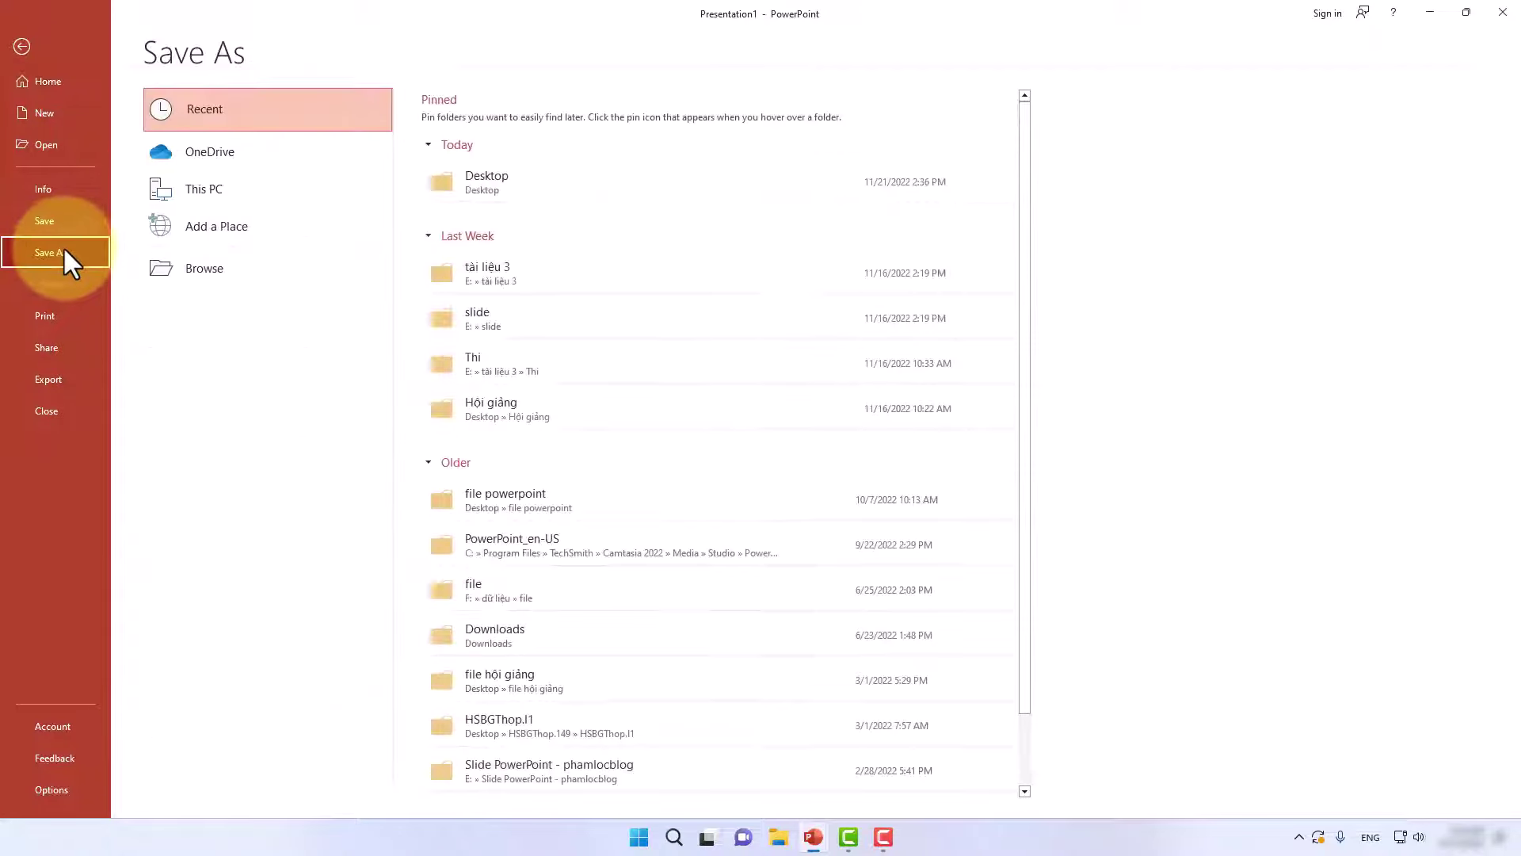
{"action": "left_click", "coordinate": [203, 269]}
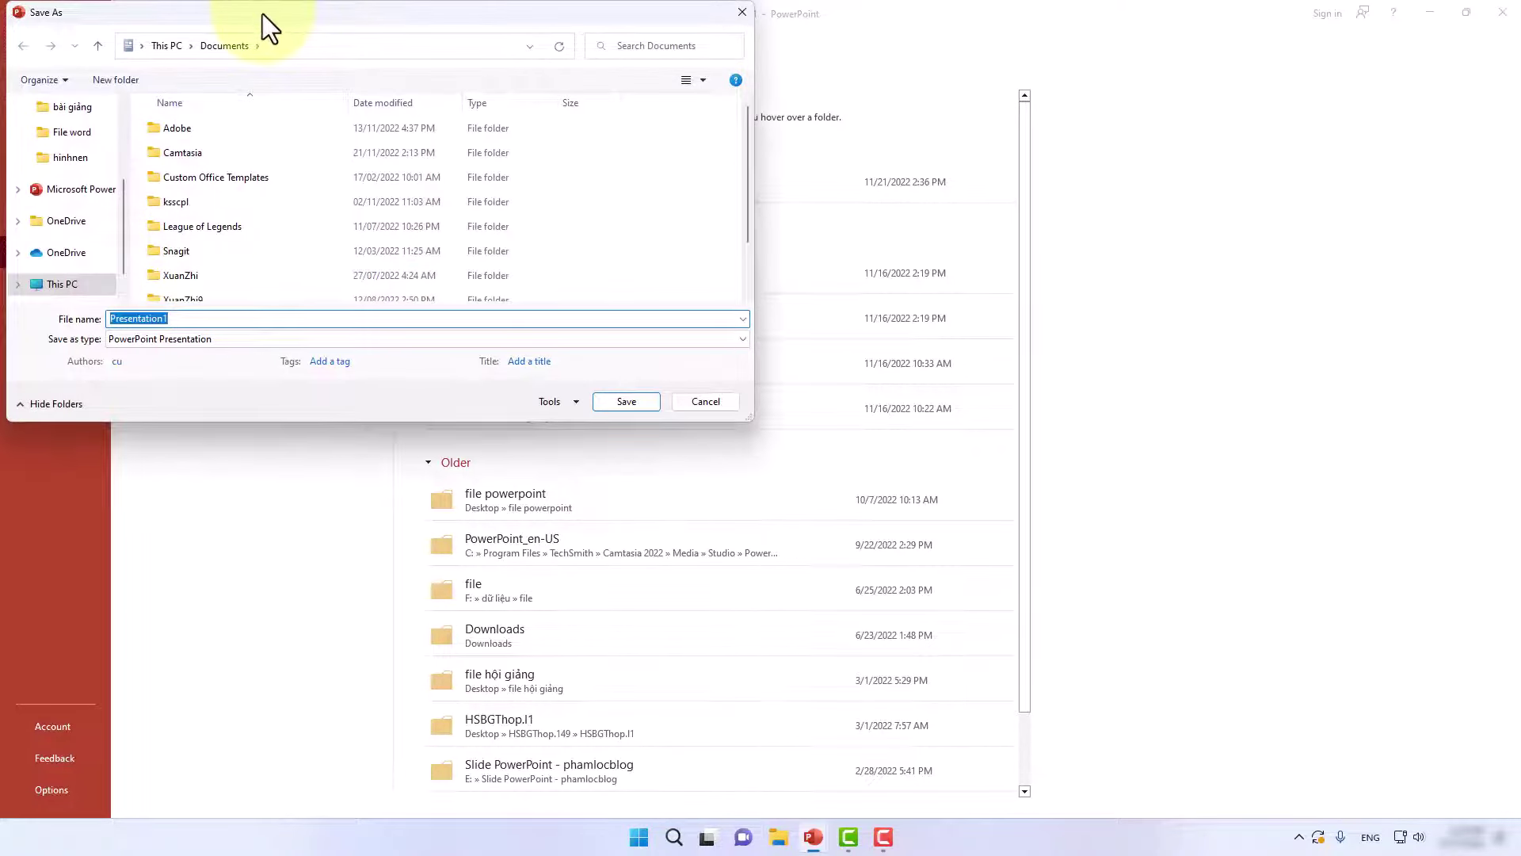
{"action": "left_click_drag", "start_coordinate": [263, 13], "coordinate": [486, 102]}
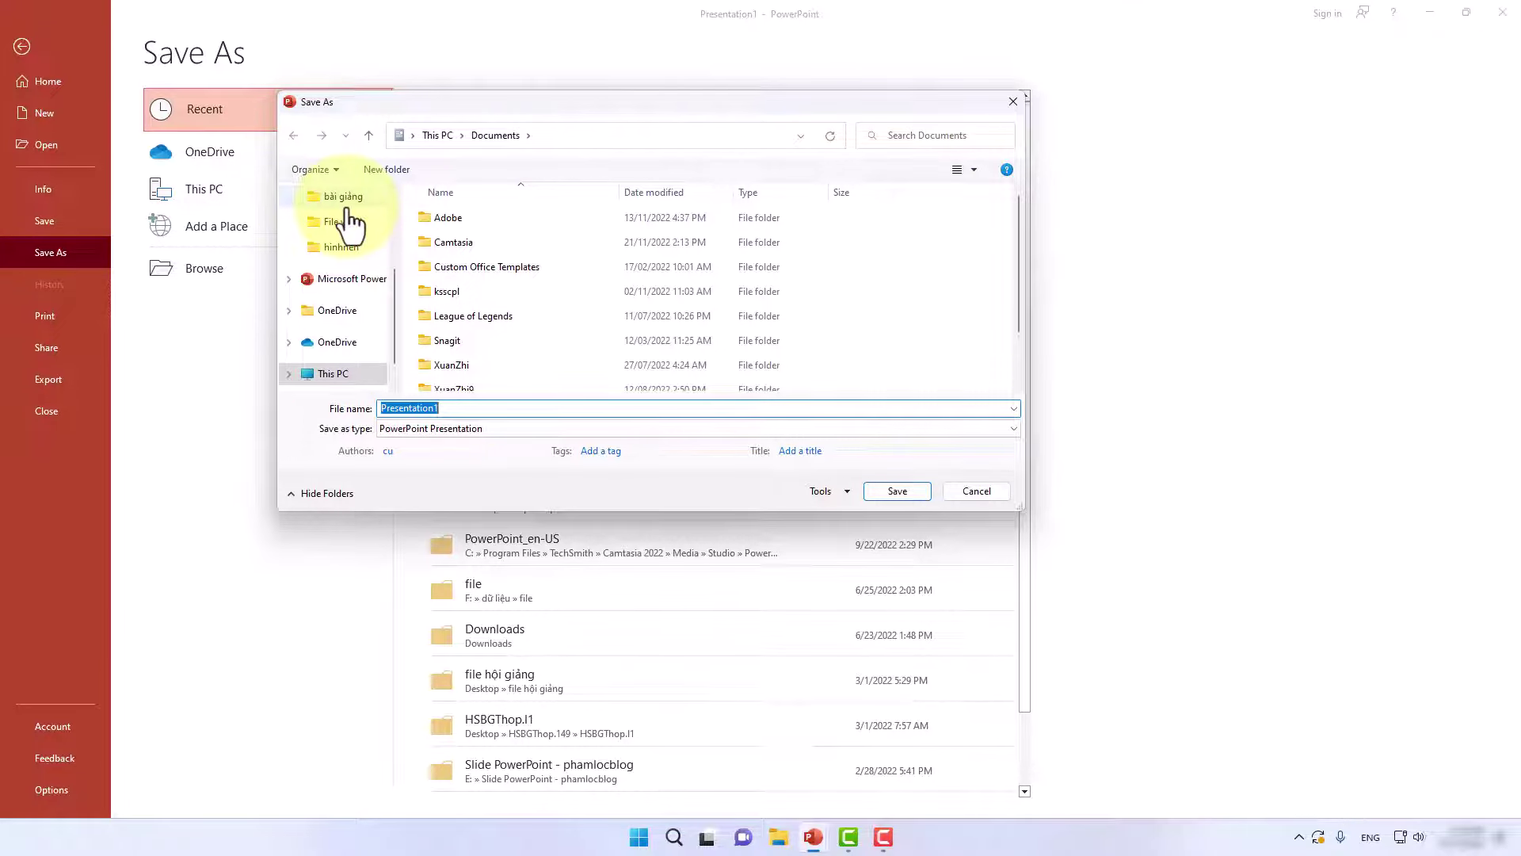
{"action": "left_click_drag", "start_coordinate": [393, 280], "coordinate": [395, 192]}
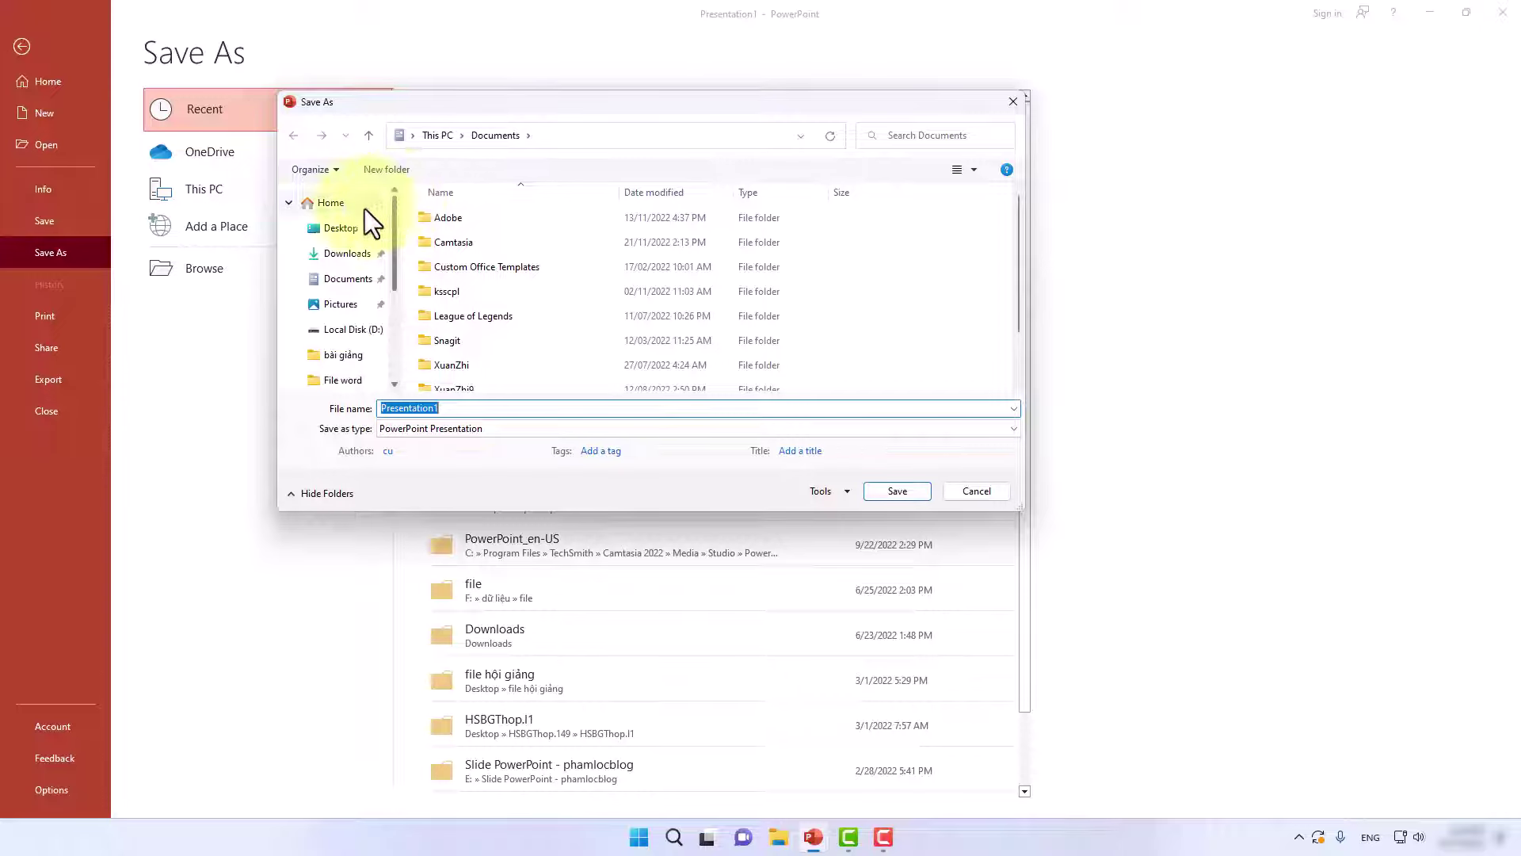
Save the presentation to the Desktop as BÀI TẬP 1
{"action": "left_click", "coordinate": [341, 229]}
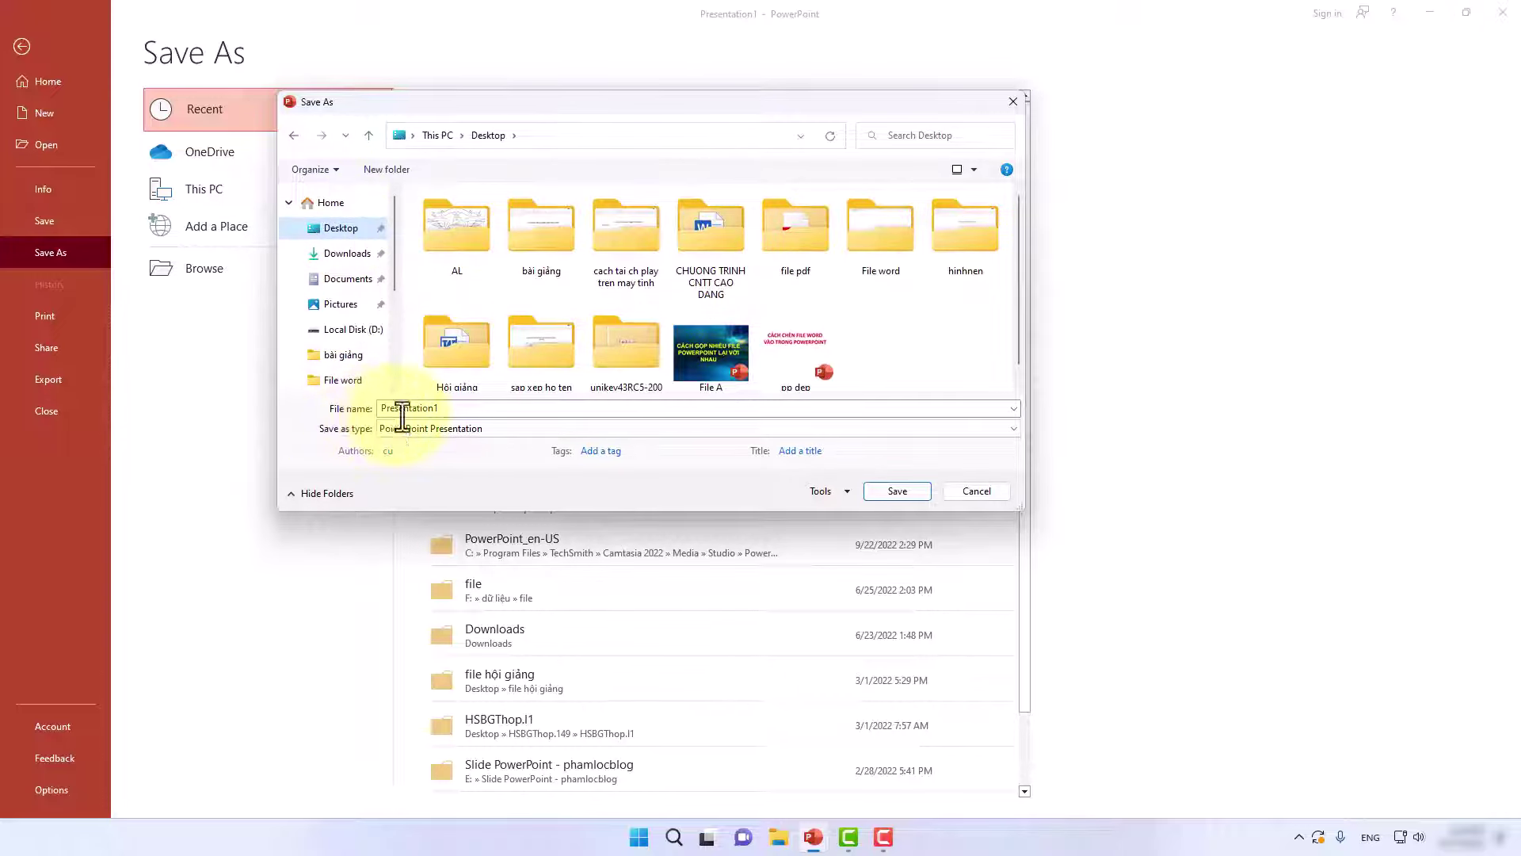
{"action": "left_click_drag", "start_coordinate": [476, 408], "coordinate": [368, 408]}
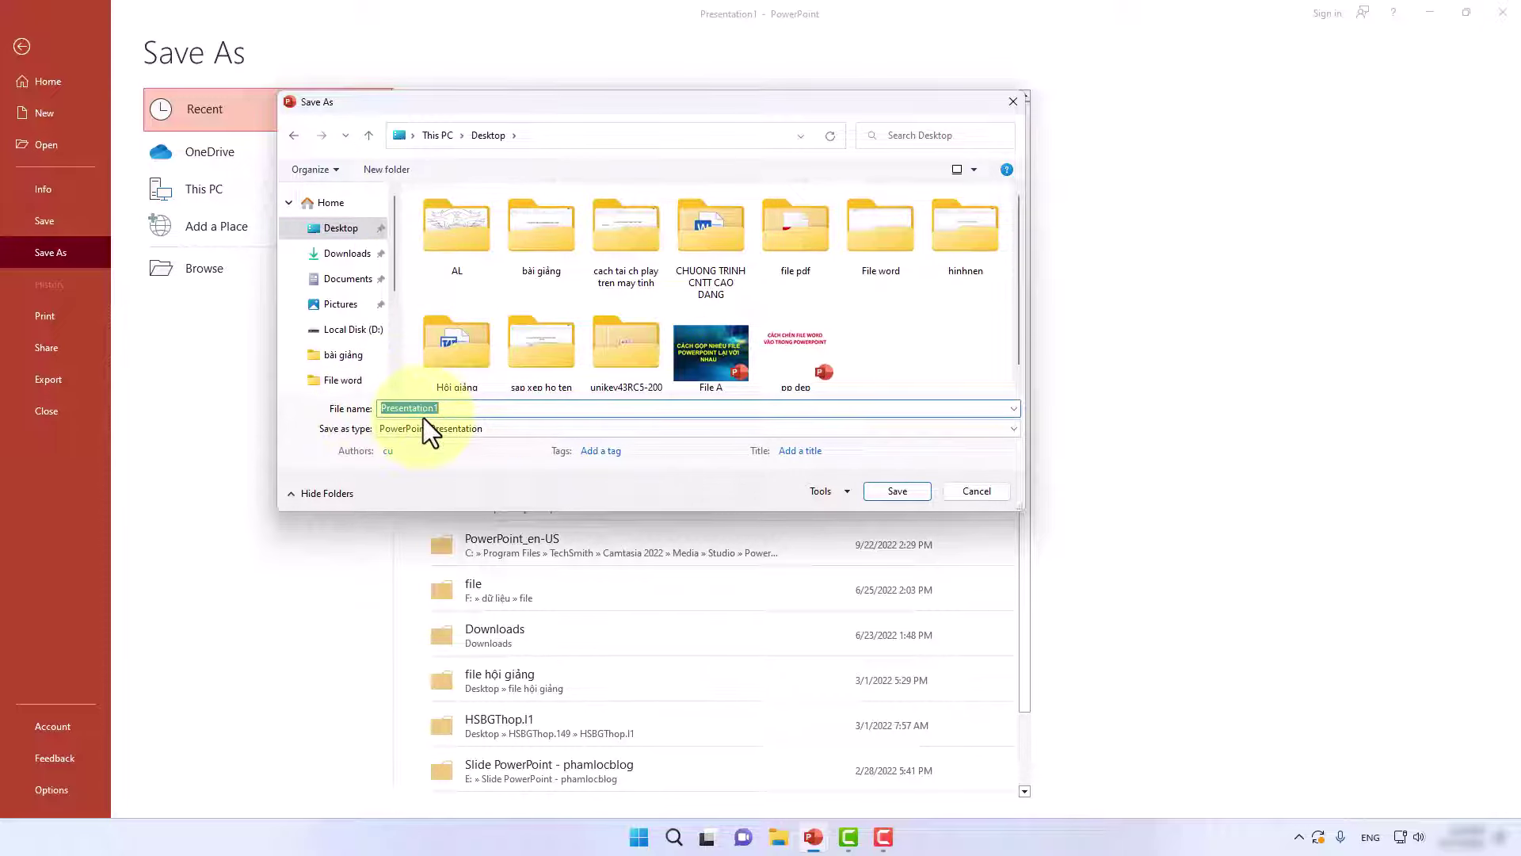
{"action": "type", "text": "BÀI"}
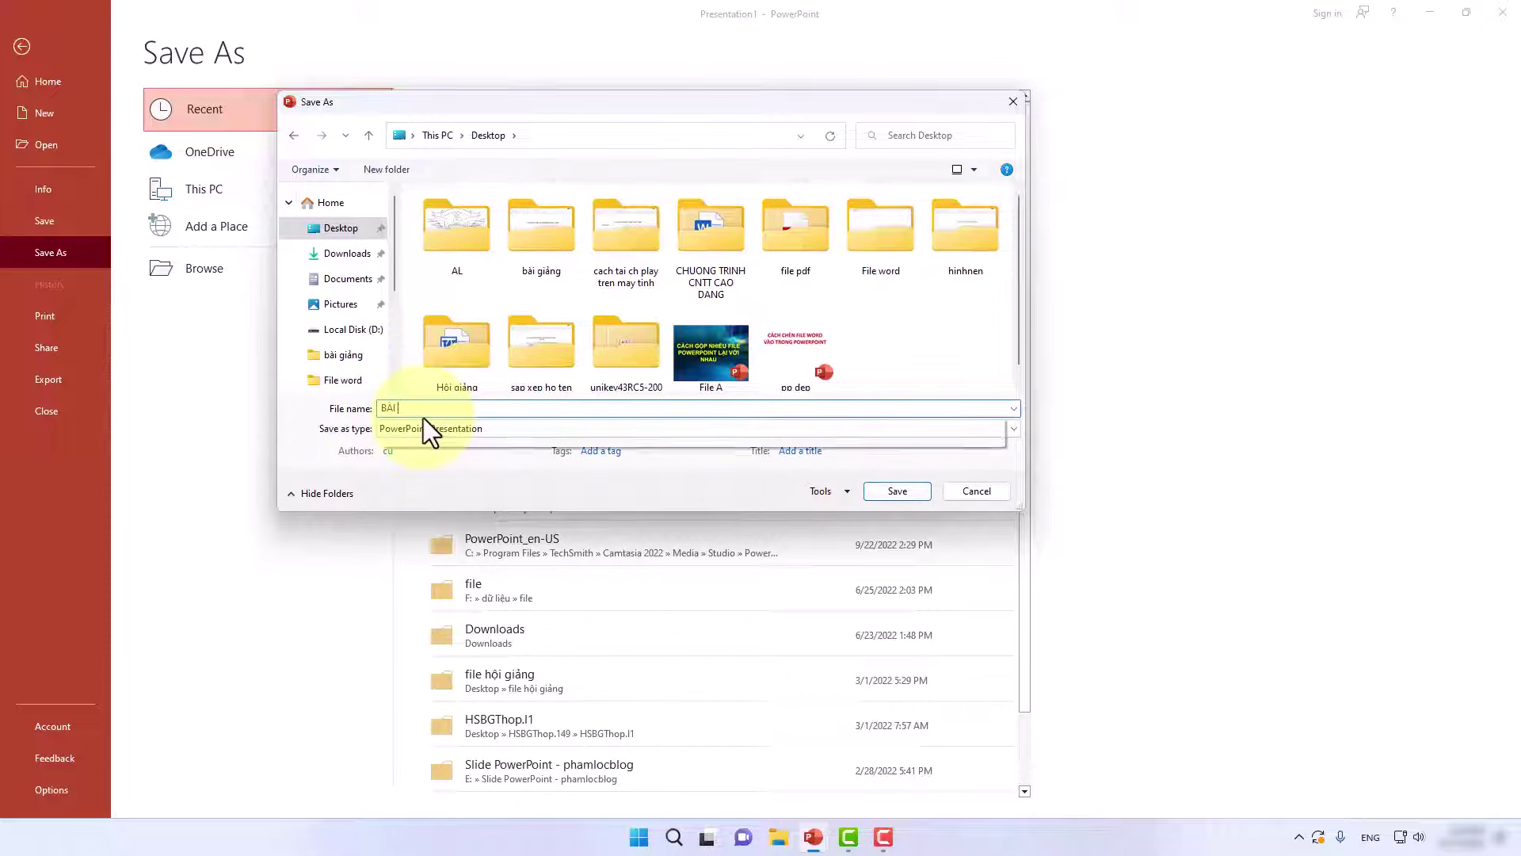
{"action": "type", "text": " TẬP 1"}
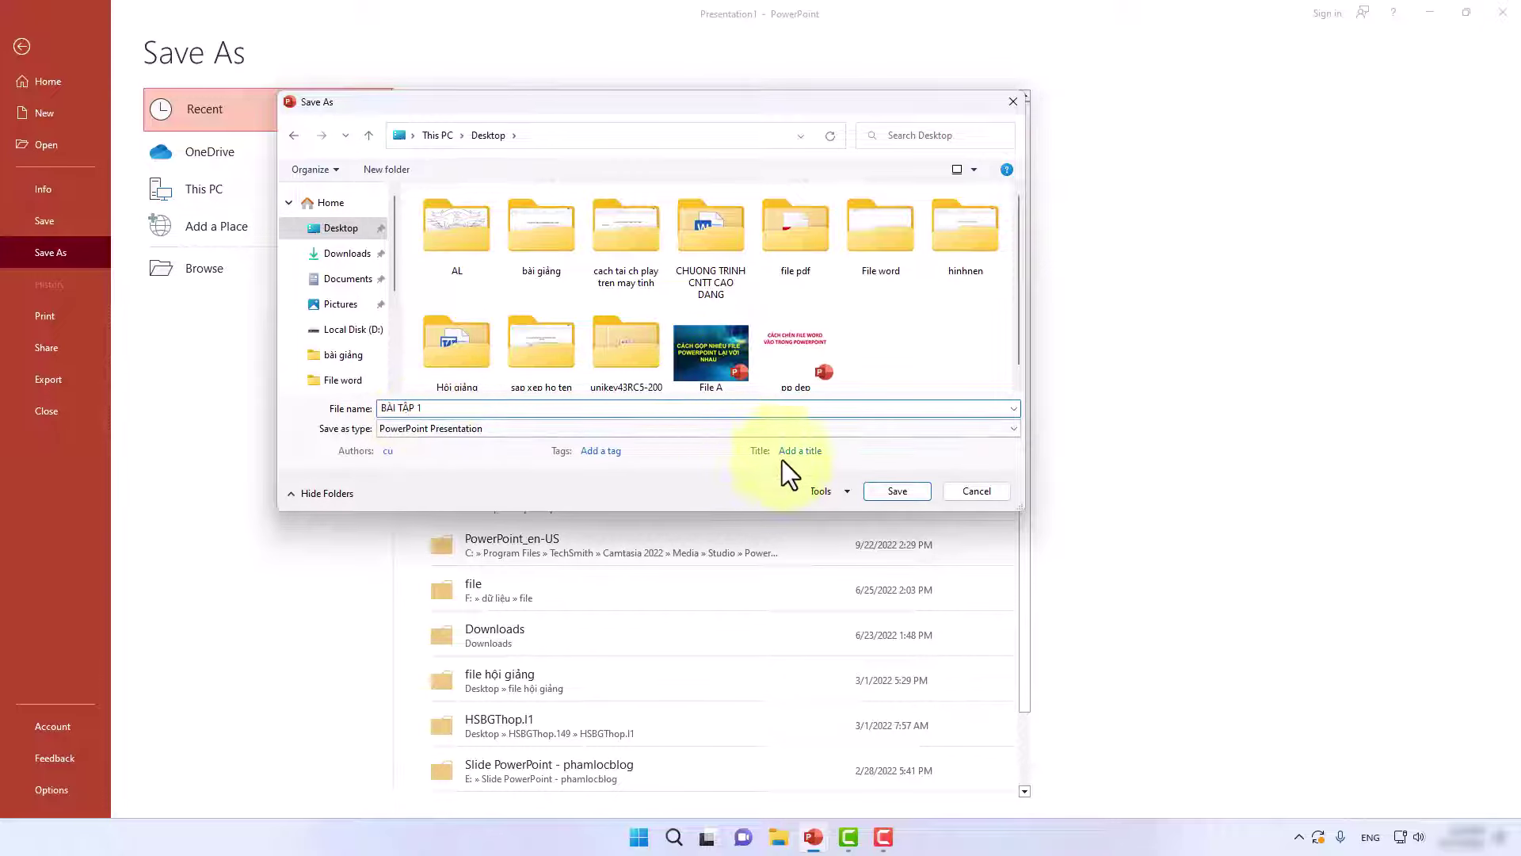
{"action": "left_click", "coordinate": [910, 492]}
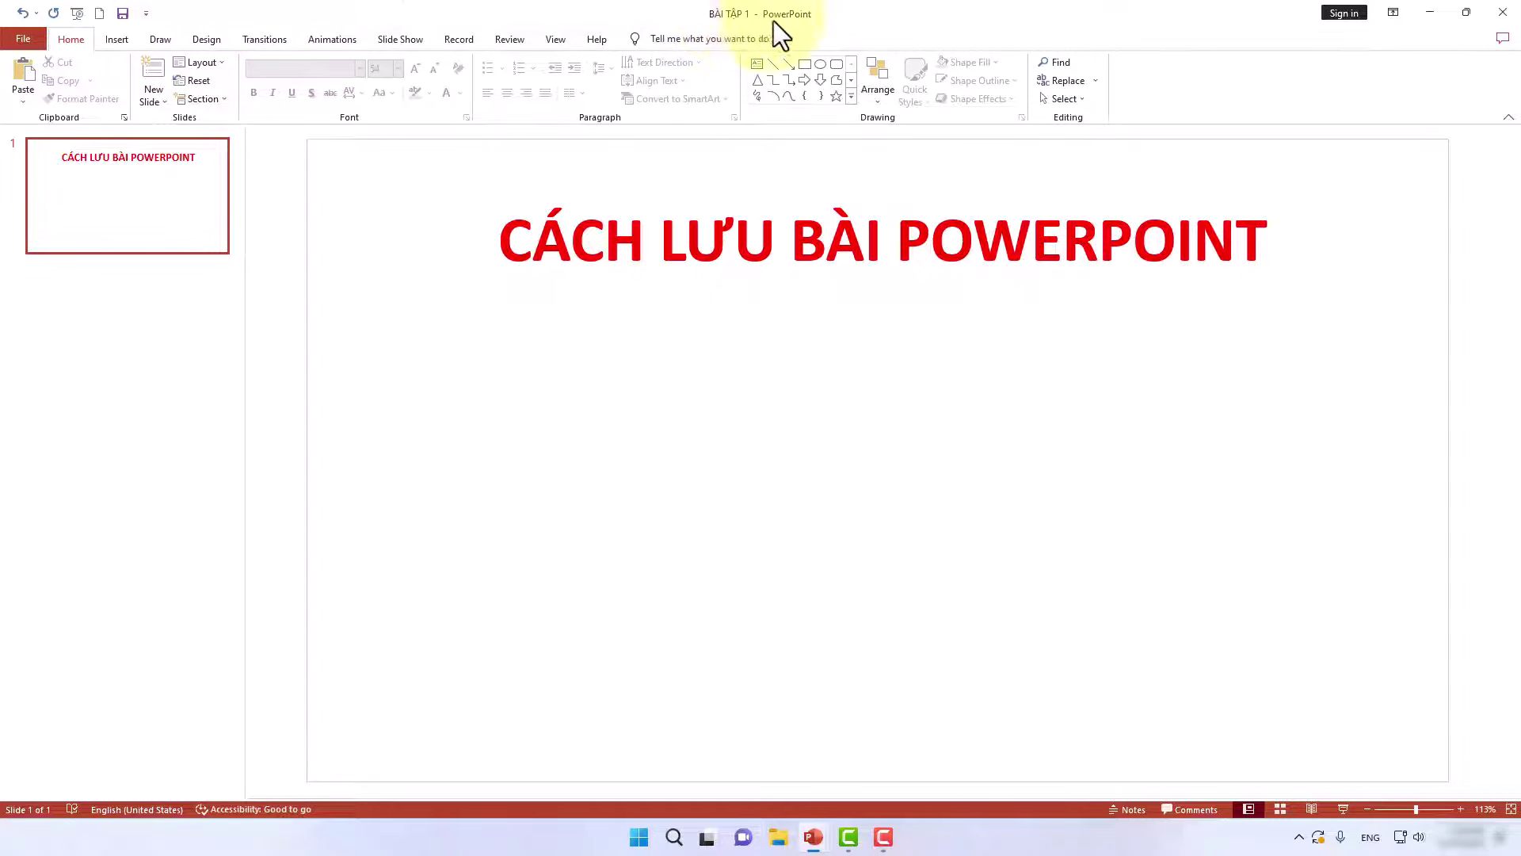
Close the BÀI TẬP 1 PowerPoint window
{"action": "left_click", "coordinate": [1504, 12]}
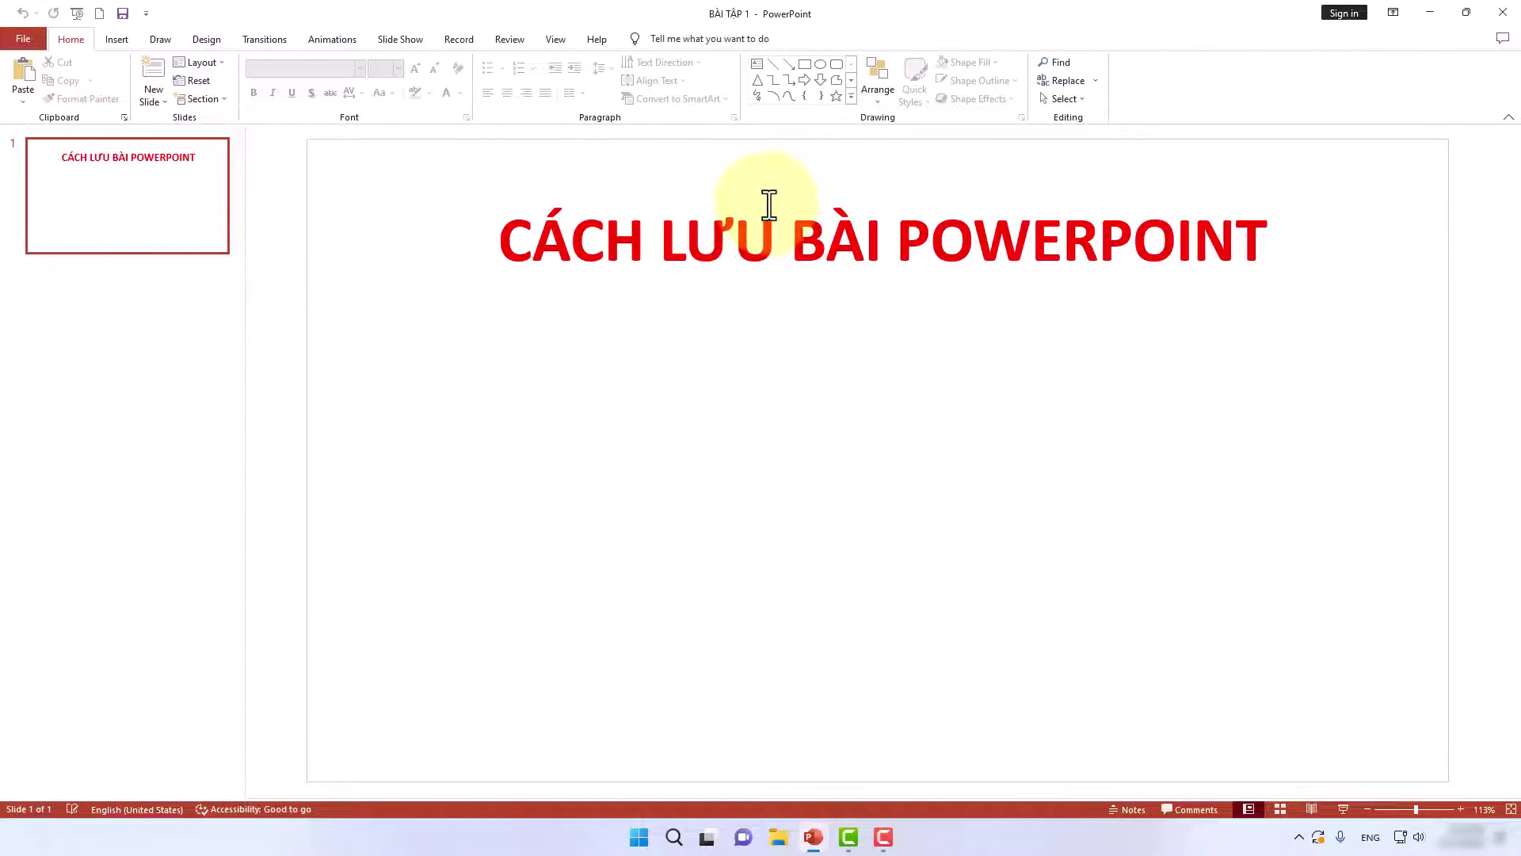
Close BÀI TẬP 1, bring Presentation2 forward, and open its Save As page with Ctrl+S
{"action": "left_click", "coordinate": [1509, 17]}
{"action": "mouse_move", "coordinate": [813, 837]}
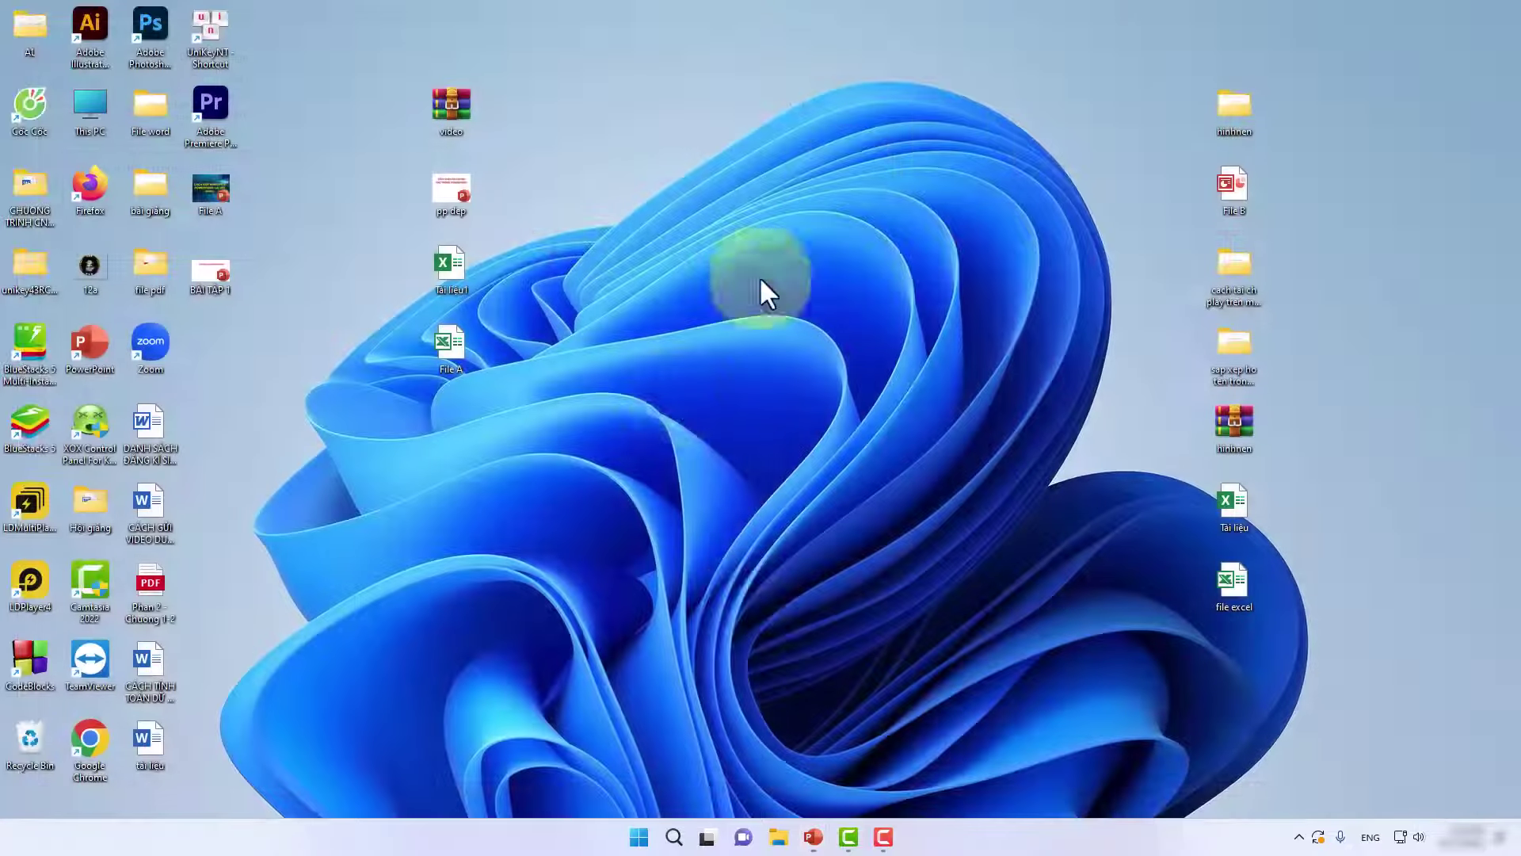
{"action": "left_click", "coordinate": [724, 761]}
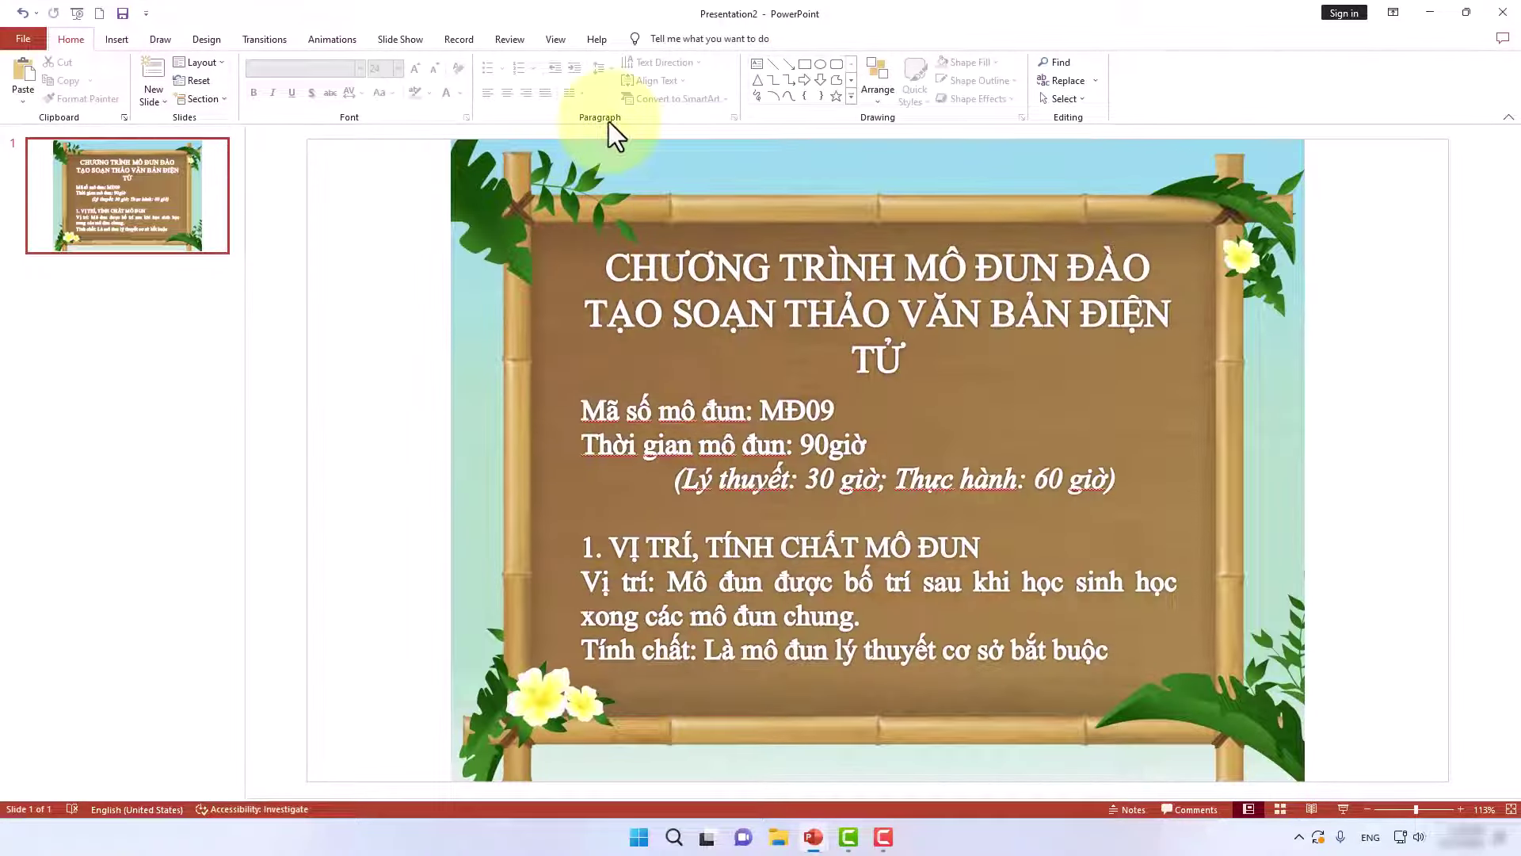
{"action": "key", "text": "ctrl+s"}
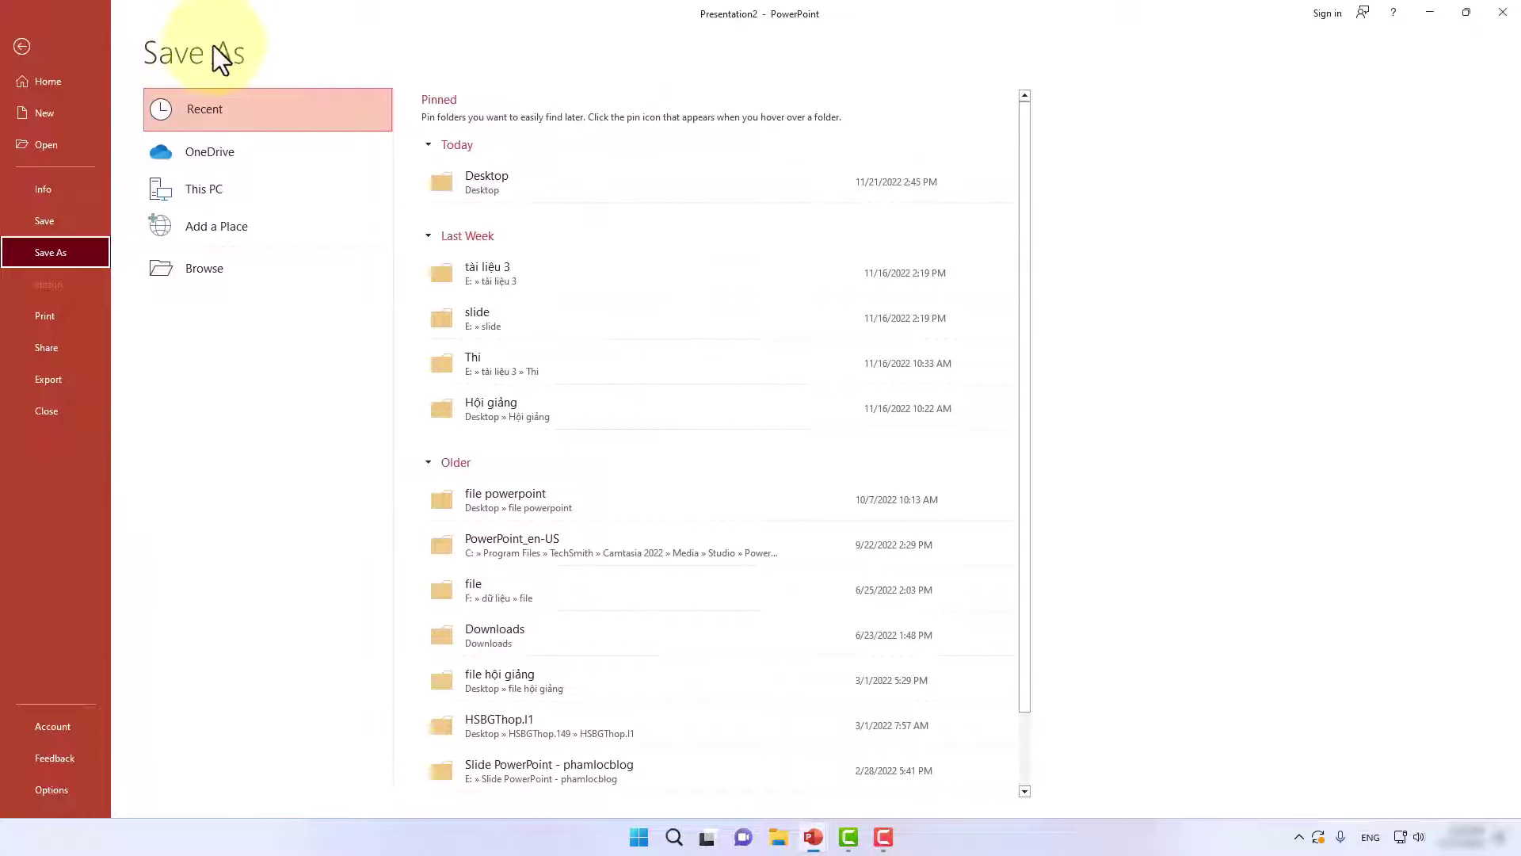
Point the Save As dialog at Local Disk (D:) and enter the file name BÀI TẬP 2
{"action": "left_click", "coordinate": [207, 267]}
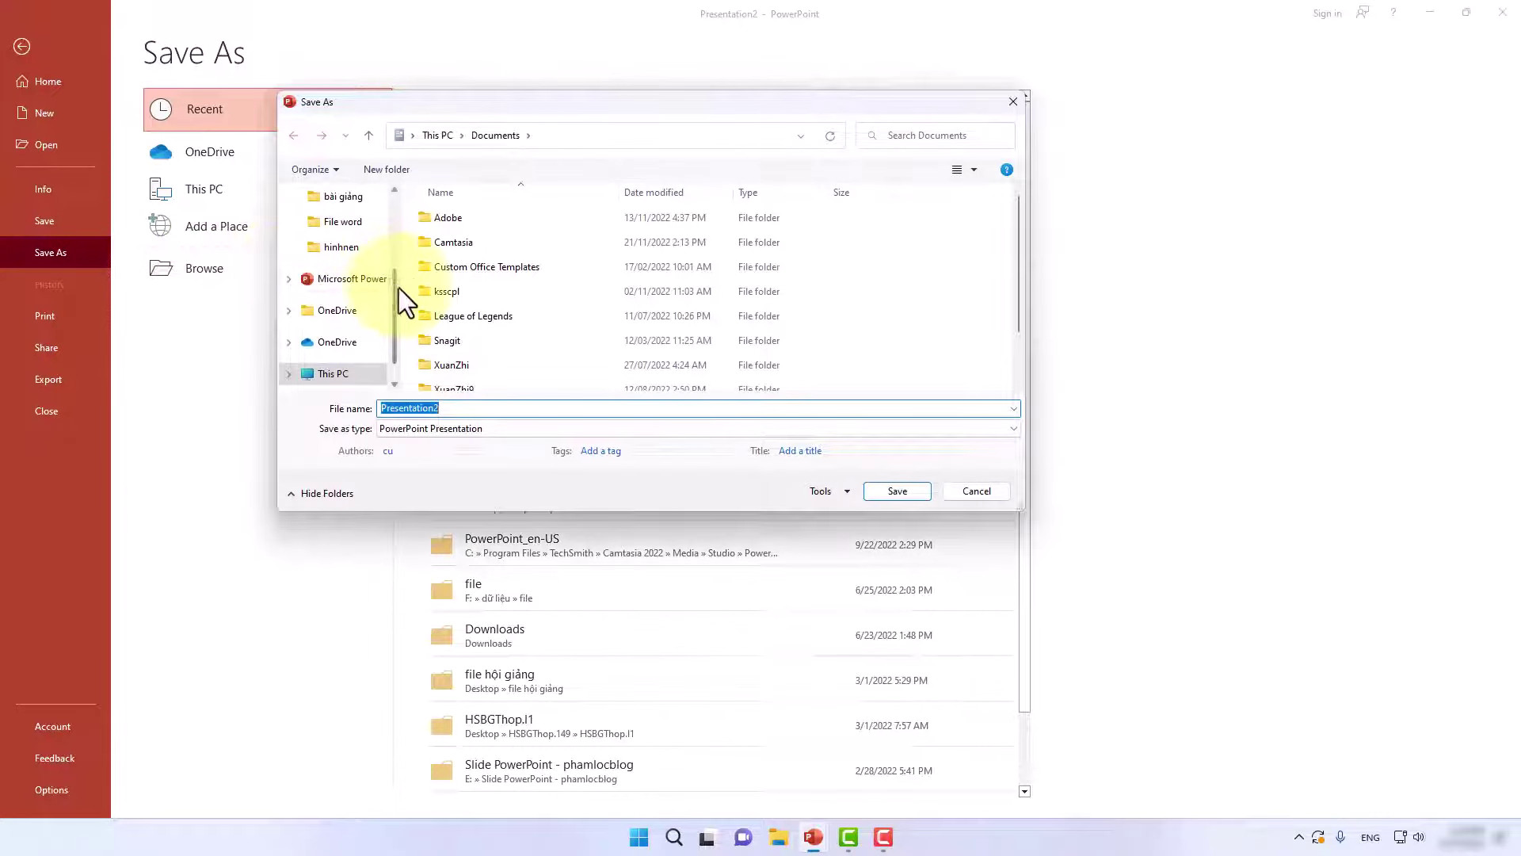
{"action": "left_click_drag", "start_coordinate": [393, 279], "coordinate": [396, 211]}
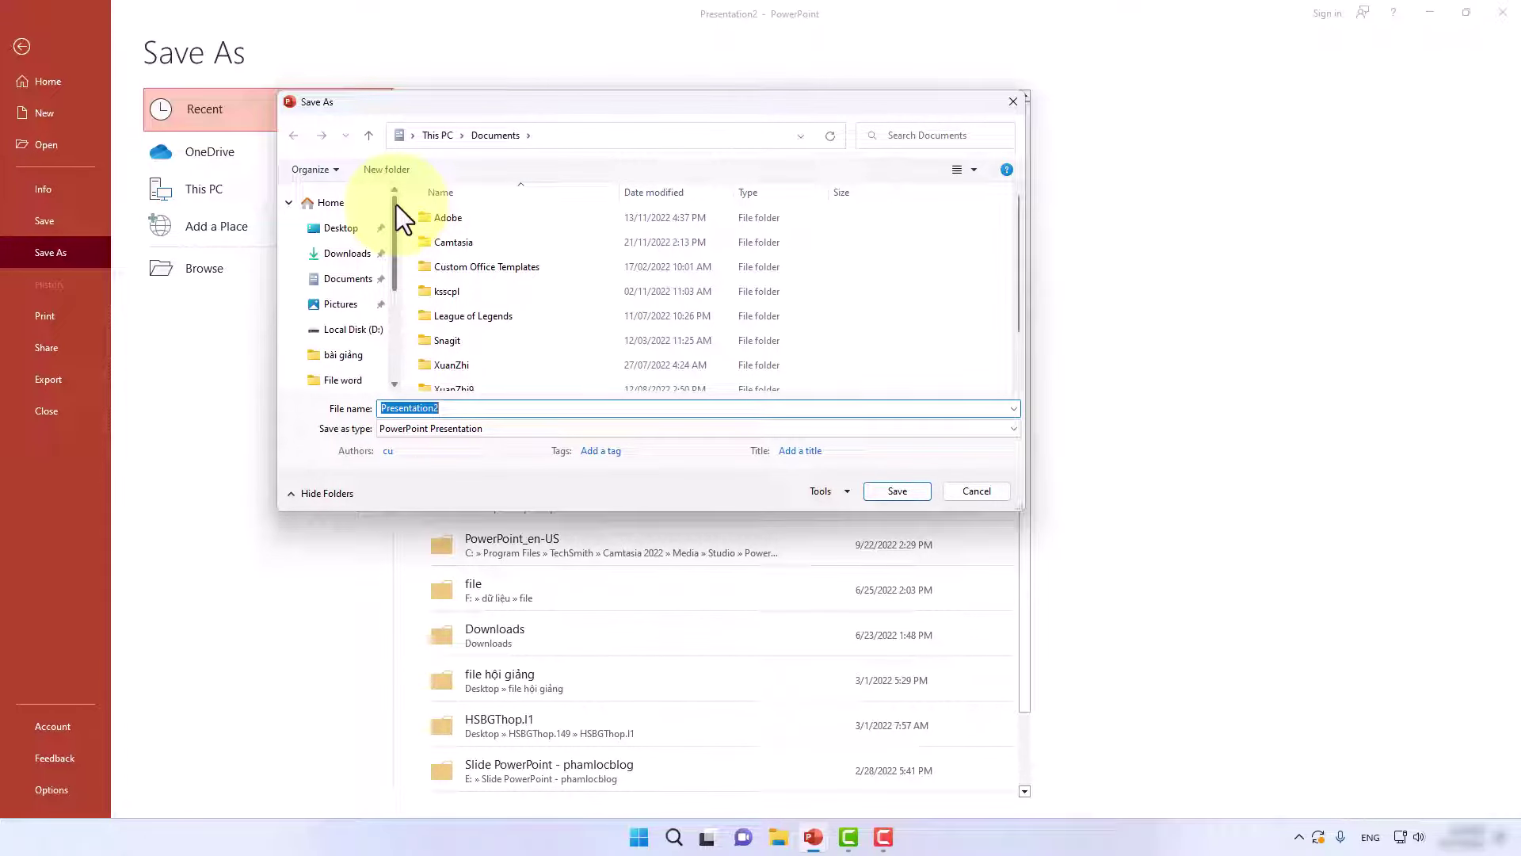
{"action": "left_click_drag", "start_coordinate": [396, 205], "coordinate": [396, 287]}
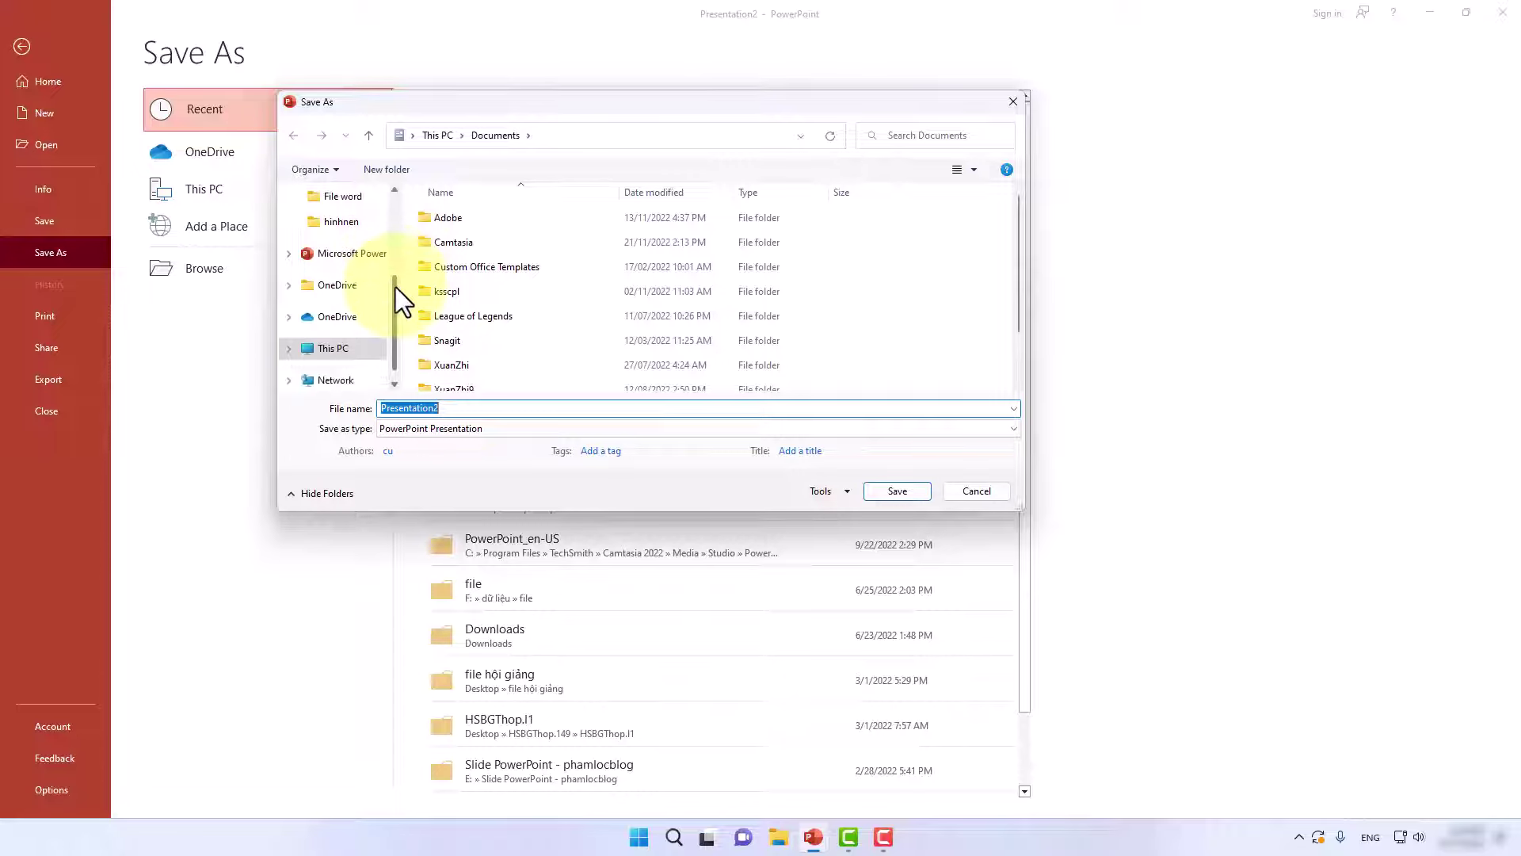
{"action": "left_click", "coordinate": [329, 350]}
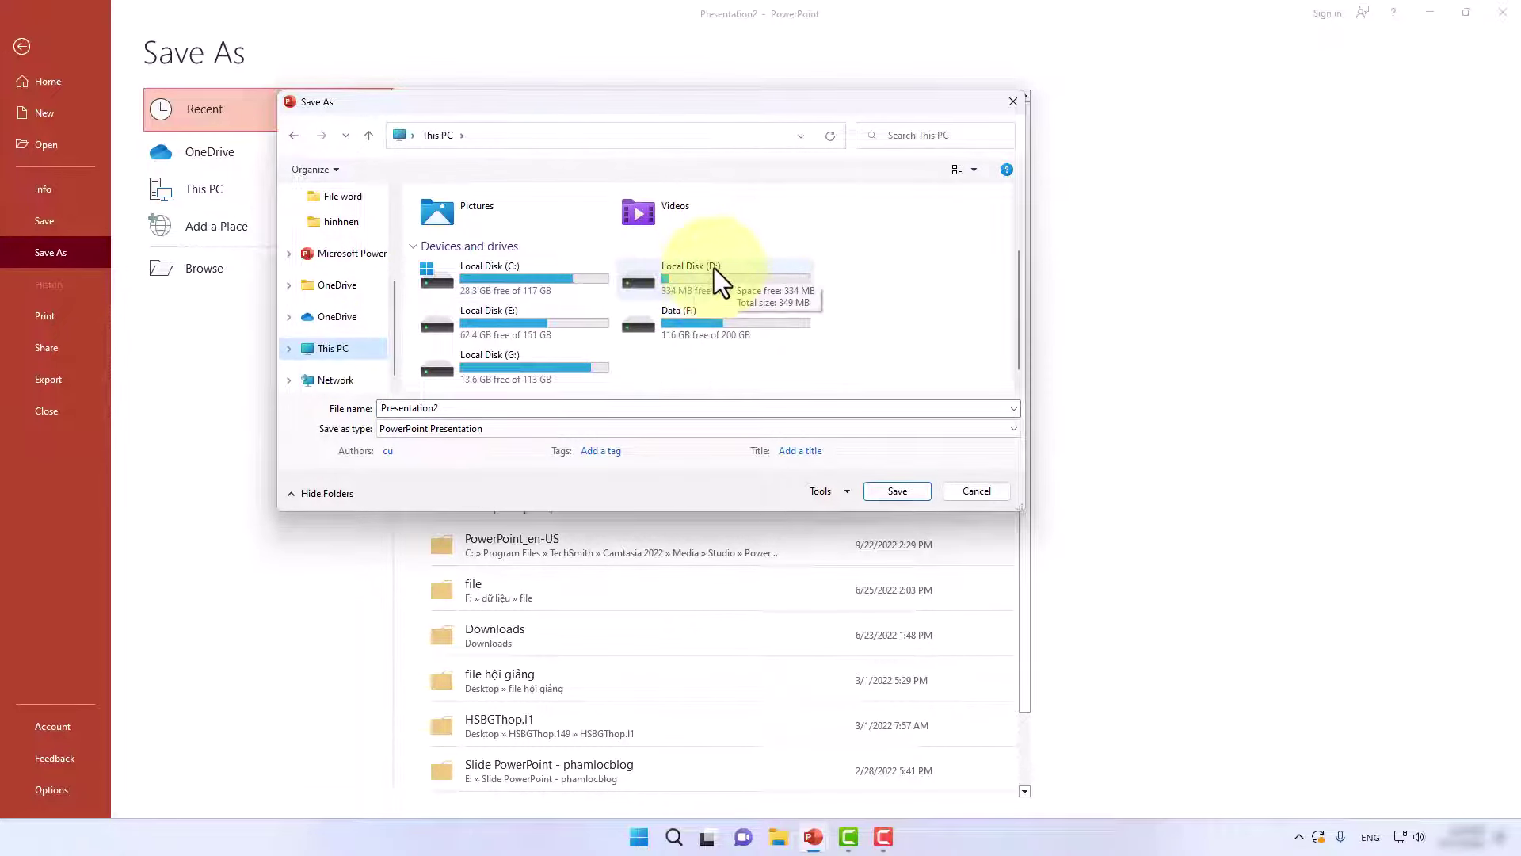
{"action": "left_click", "coordinate": [715, 270]}
{"action": "double_click", "coordinate": [715, 269]}
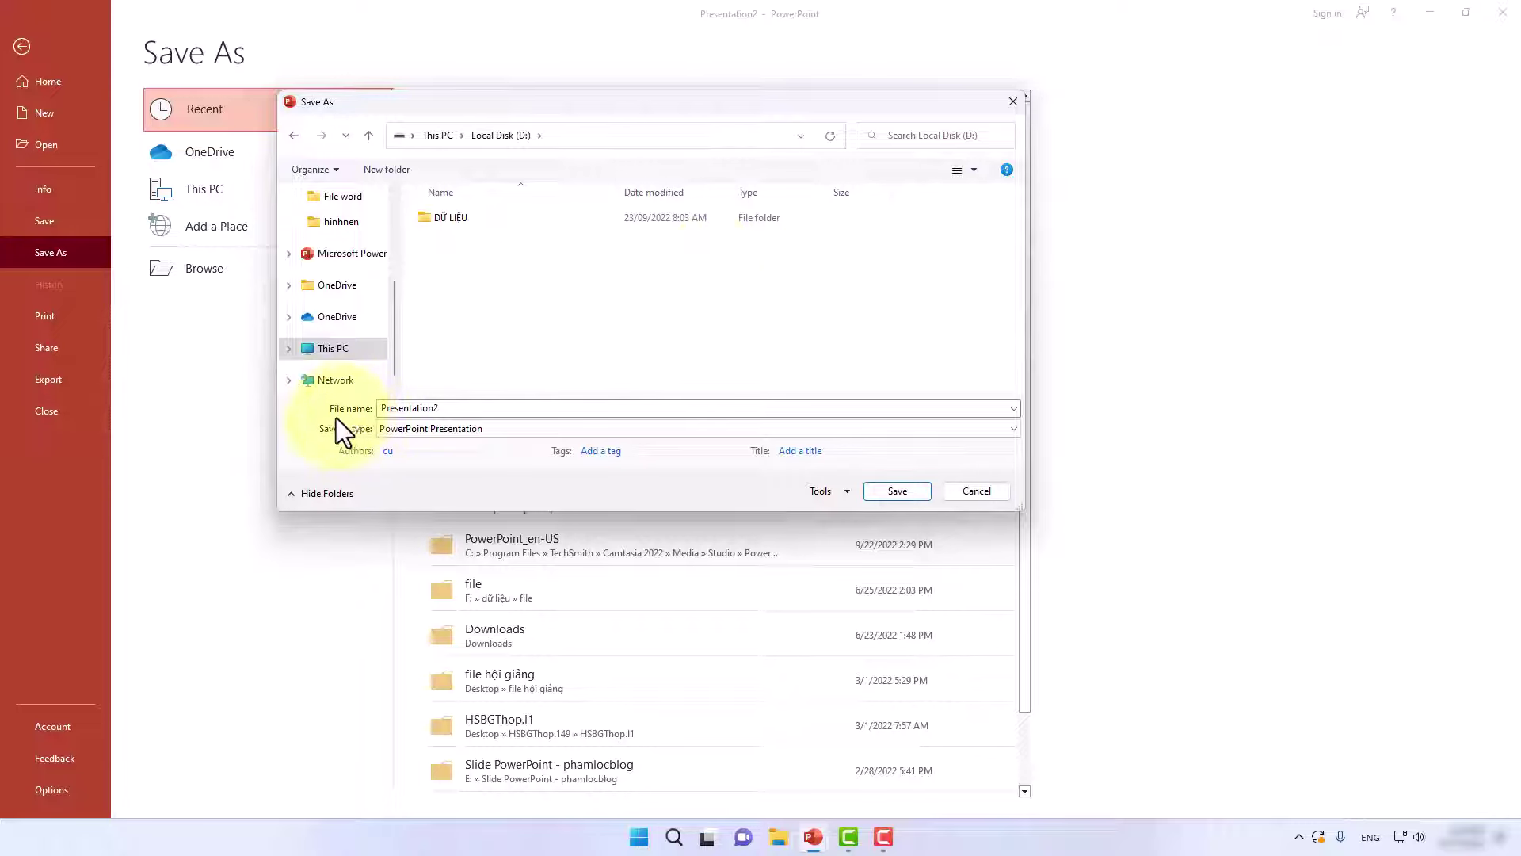
{"action": "double_click", "coordinate": [475, 409]}
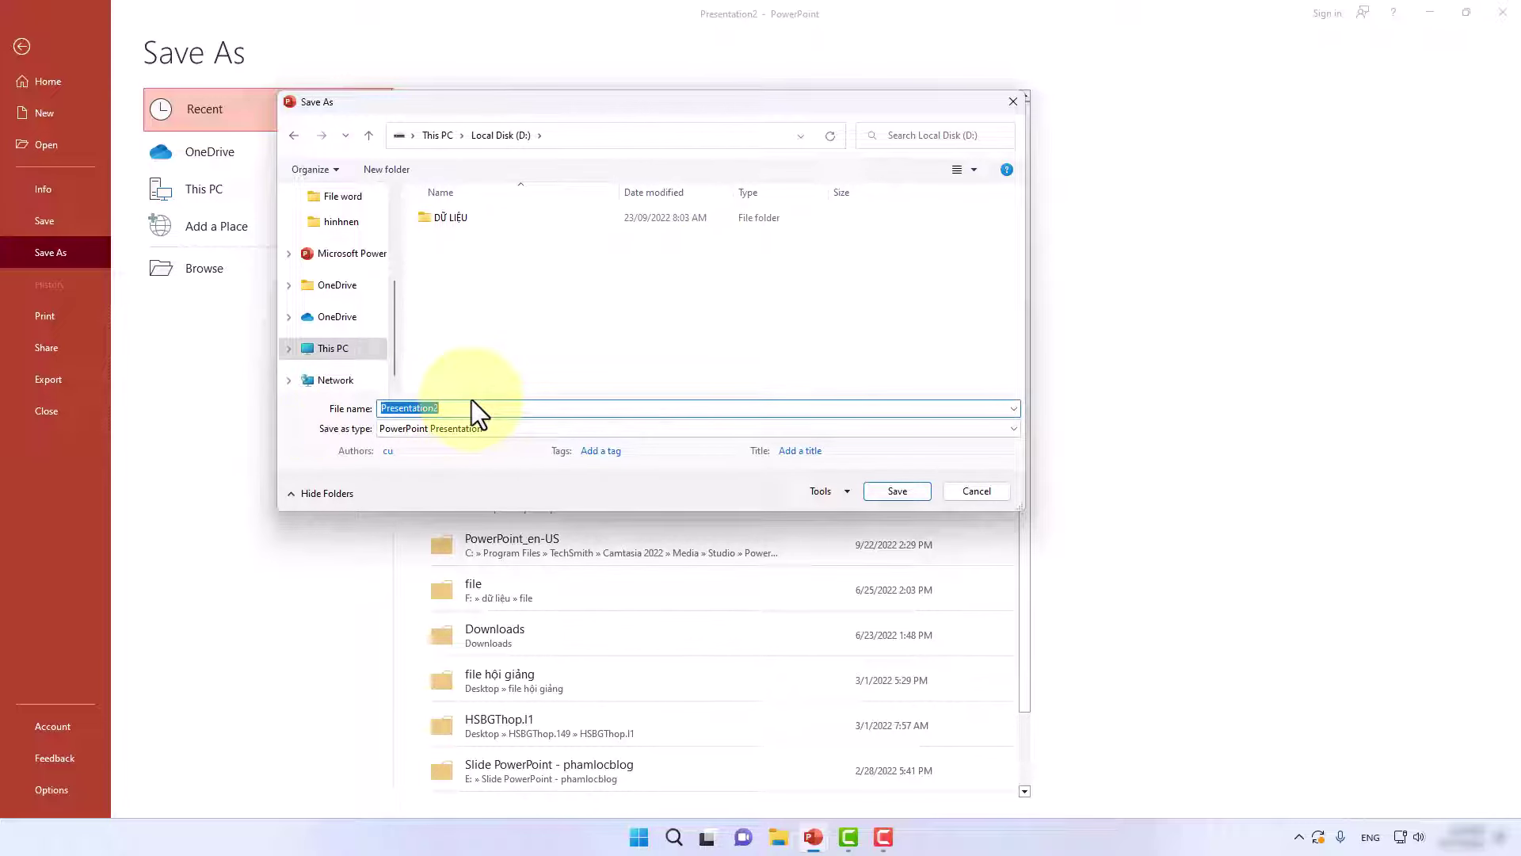
{"action": "type", "text": "BÀI TẬP"}
{"action": "type", "text": " 2"}
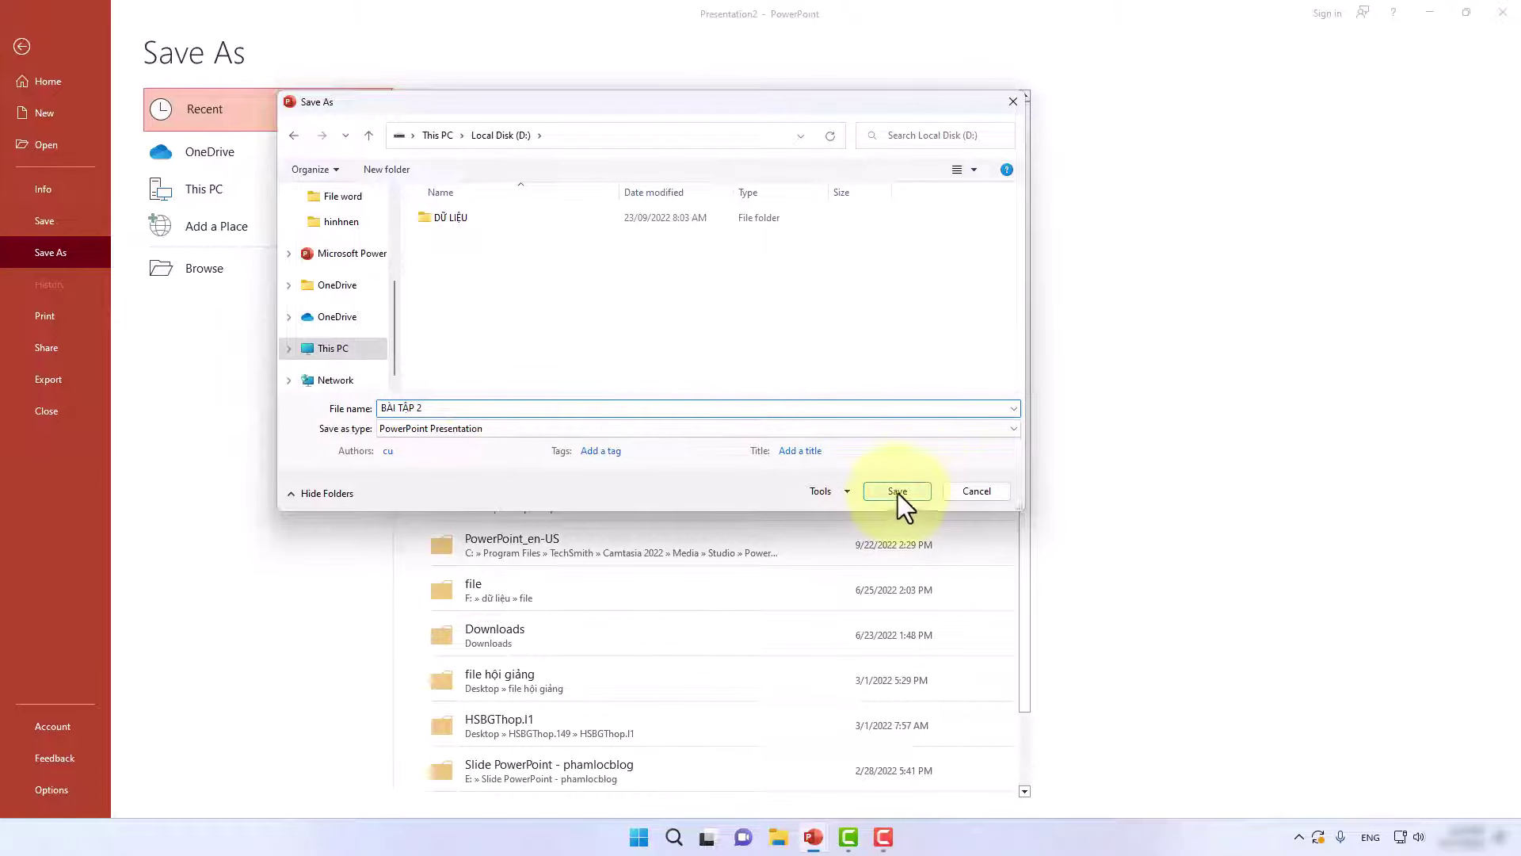
Save the file as BÀI TẬP 2 on Local Disk (D:) and close its window
{"action": "left_click", "coordinate": [897, 492]}
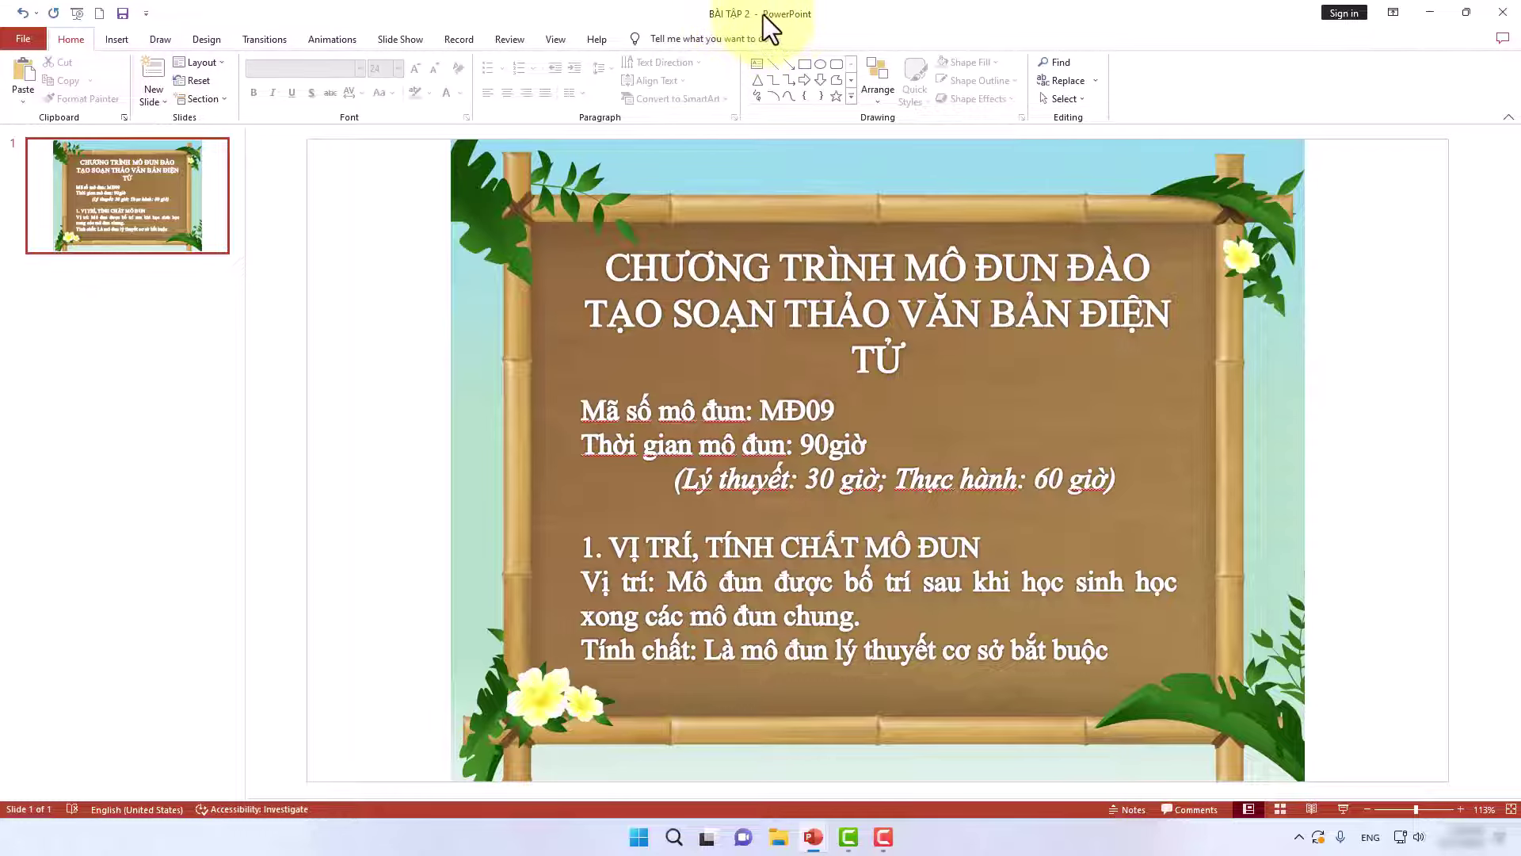
{"action": "left_click", "coordinate": [1505, 24]}
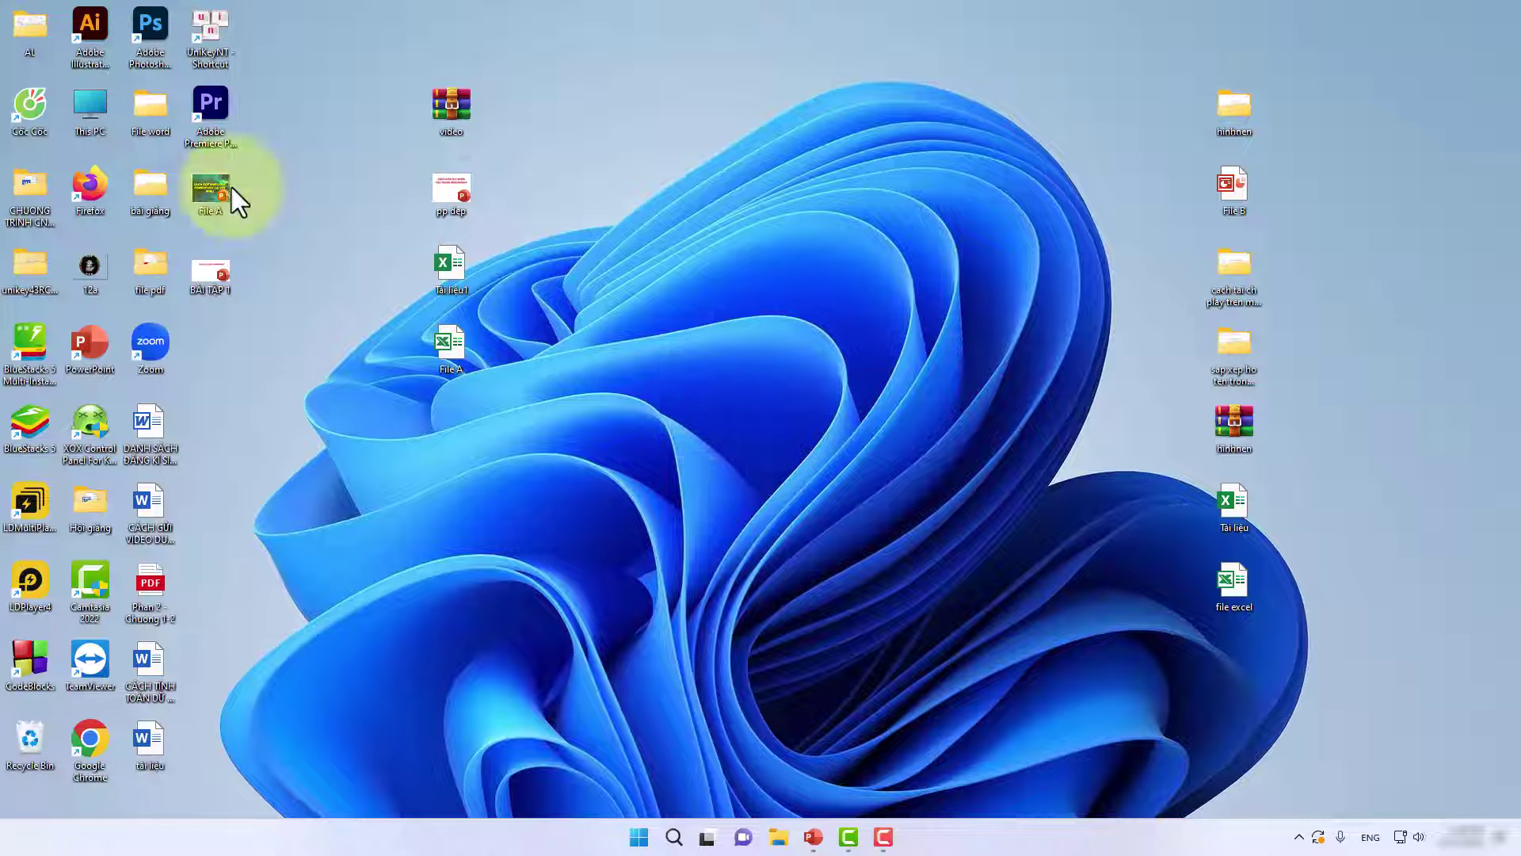
{"action": "double_click", "coordinate": [80, 108]}
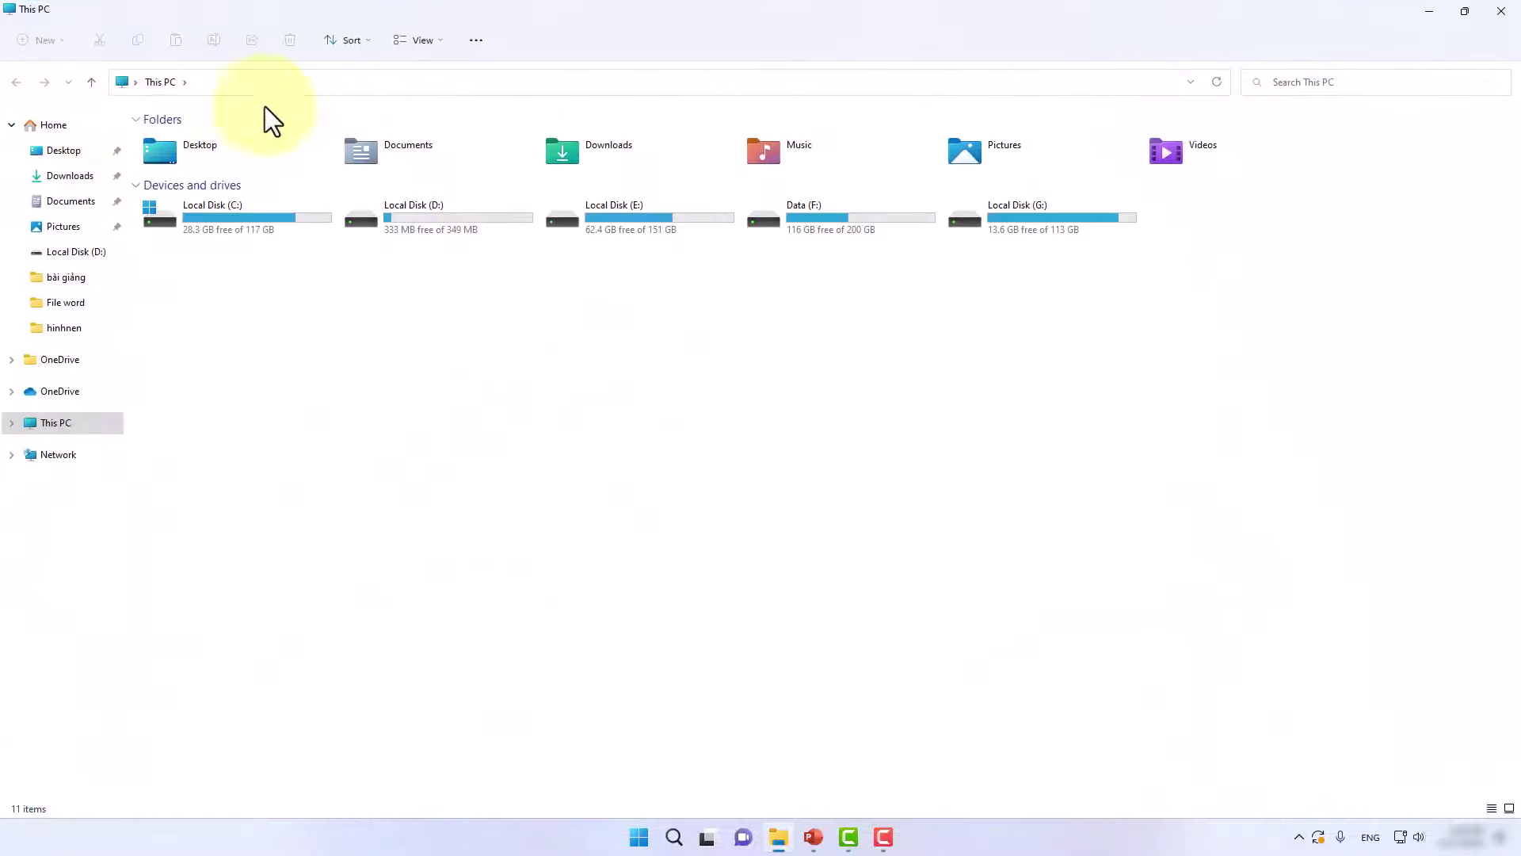
{"action": "double_click", "coordinate": [498, 223]}
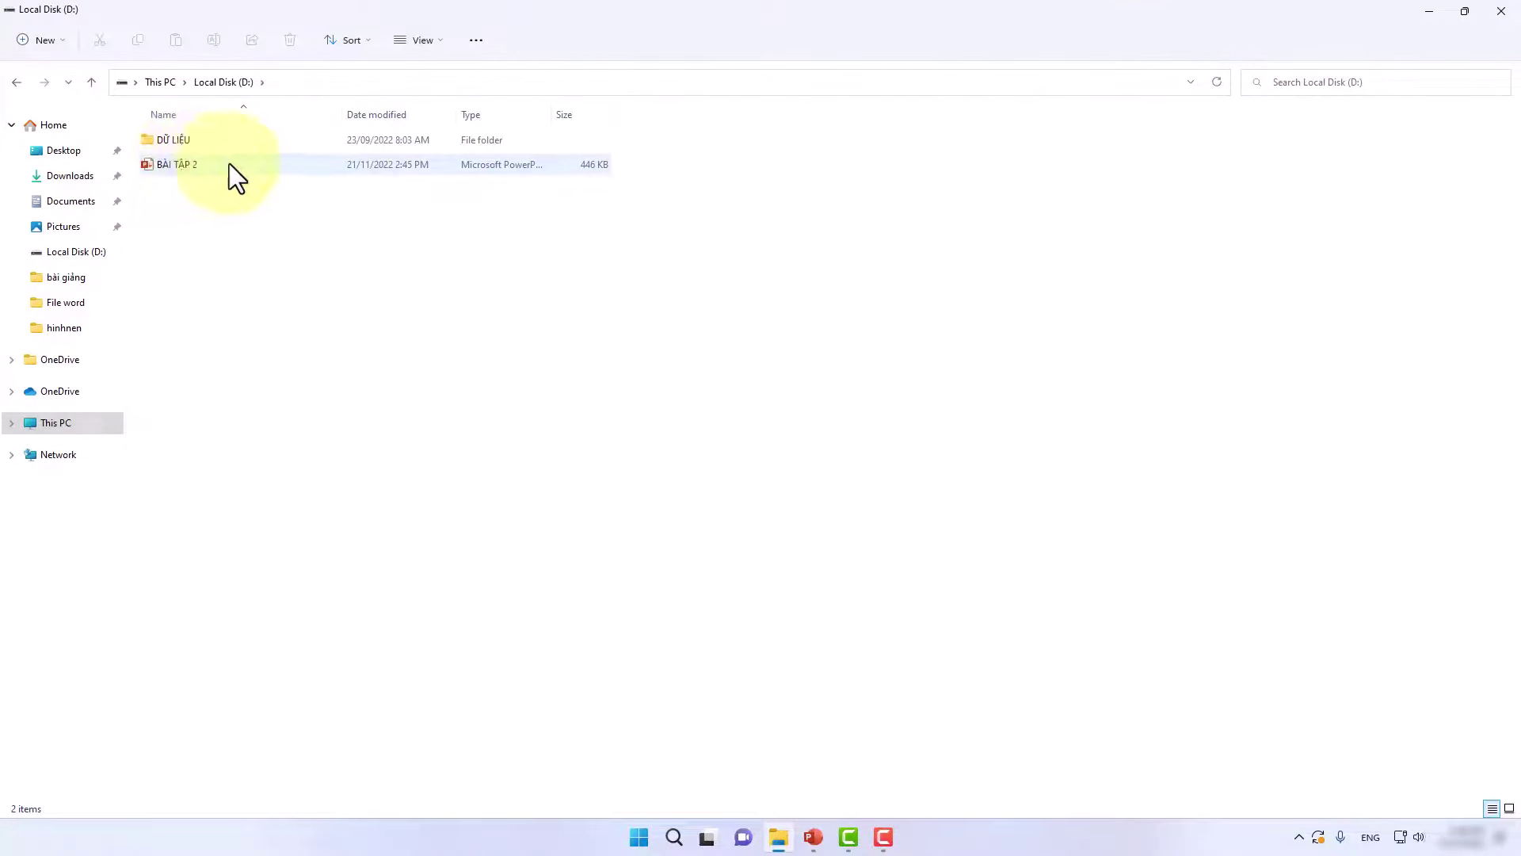
{"action": "double_click", "coordinate": [201, 164]}
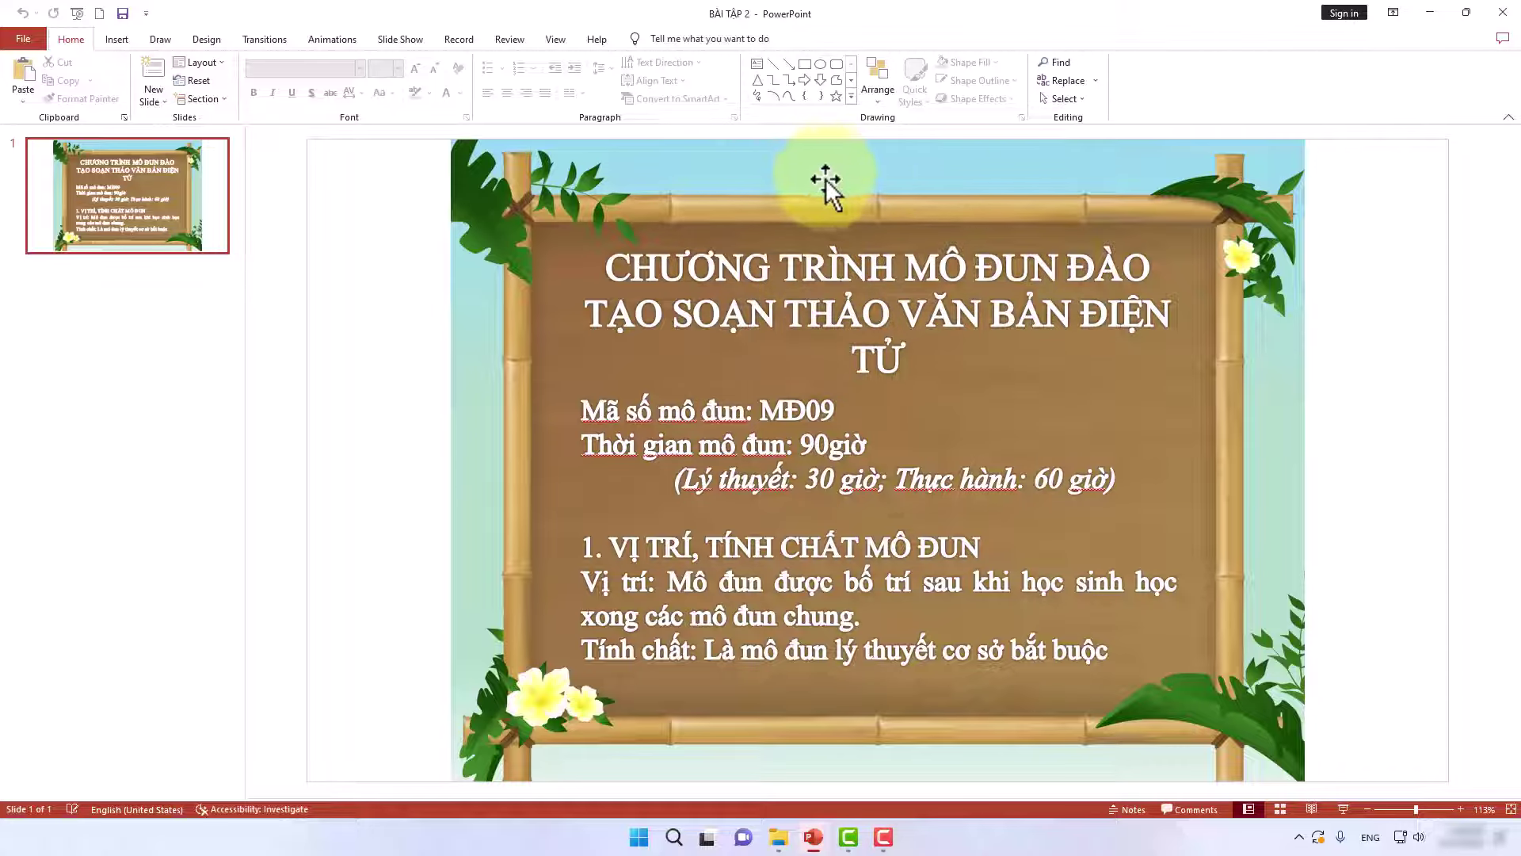
{"action": "left_click", "coordinate": [1503, 12]}
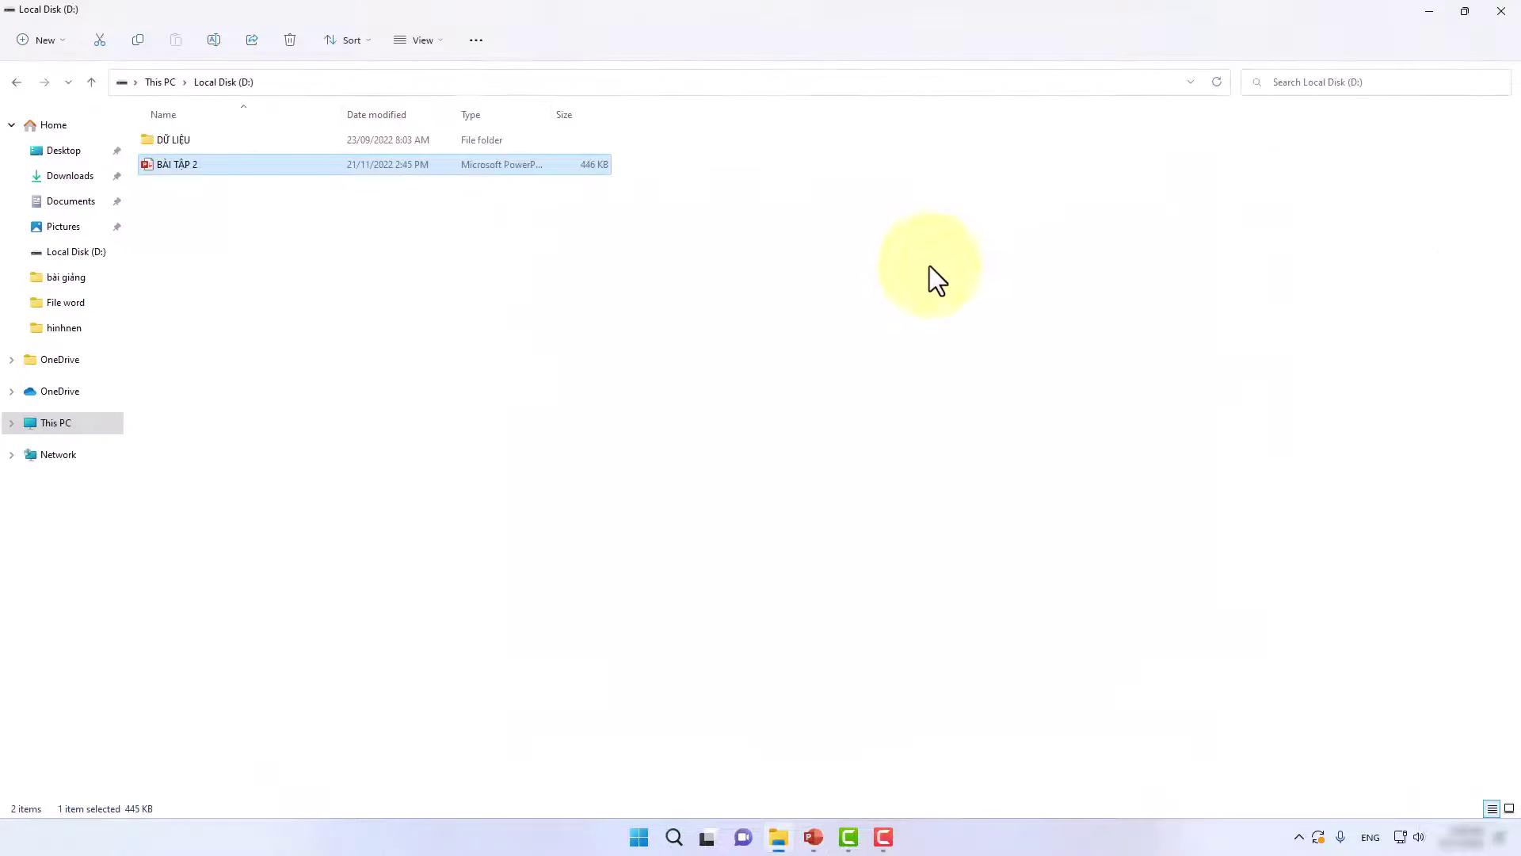
{"action": "left_click", "coordinate": [1502, 11]}
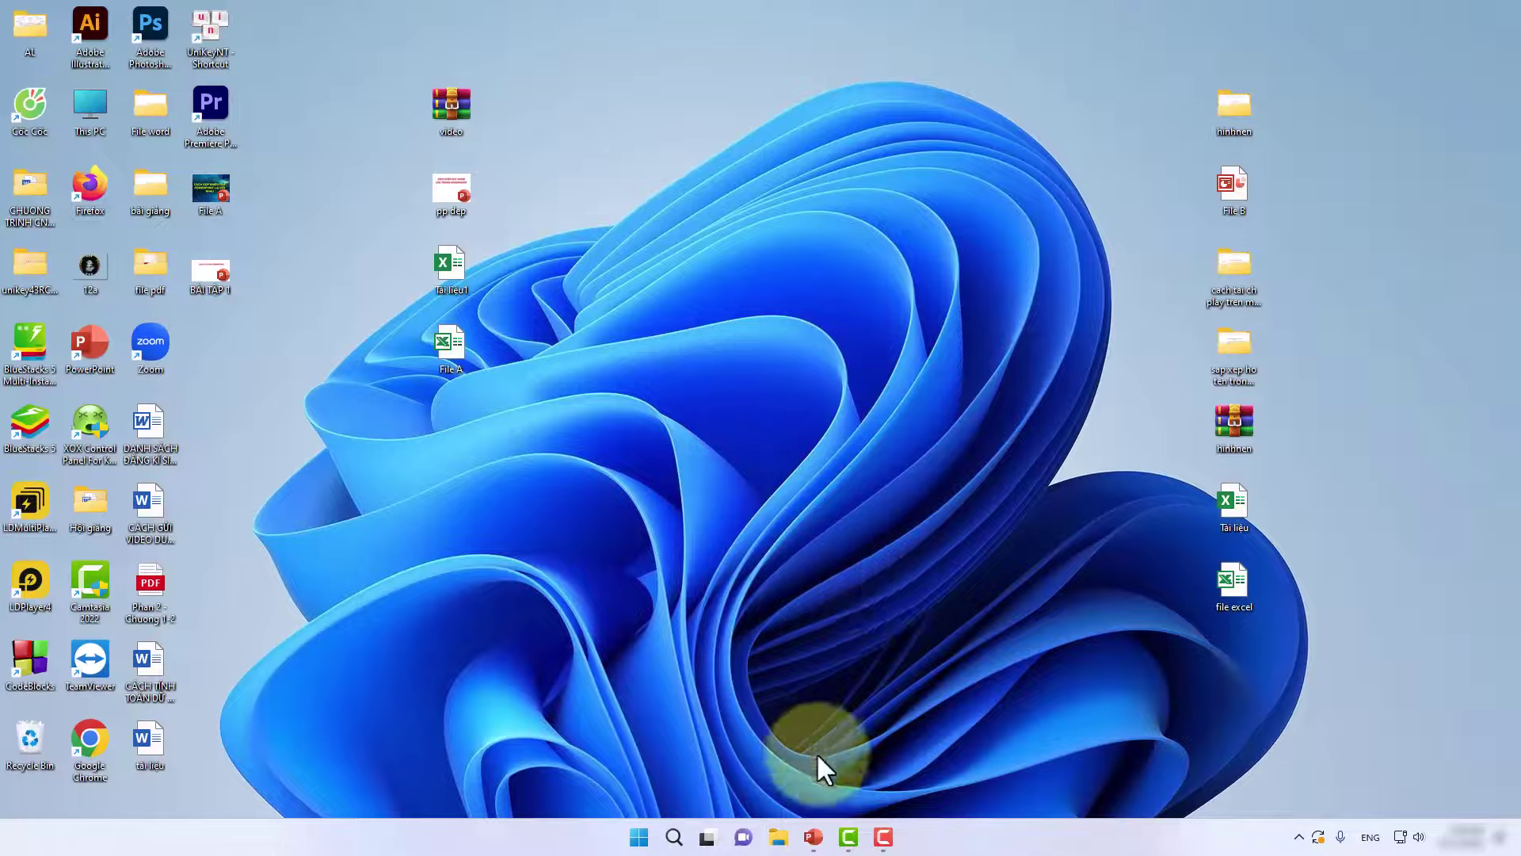
Restore the unsaved Presentation3 window from the taskbar
{"action": "left_click", "coordinate": [814, 837]}
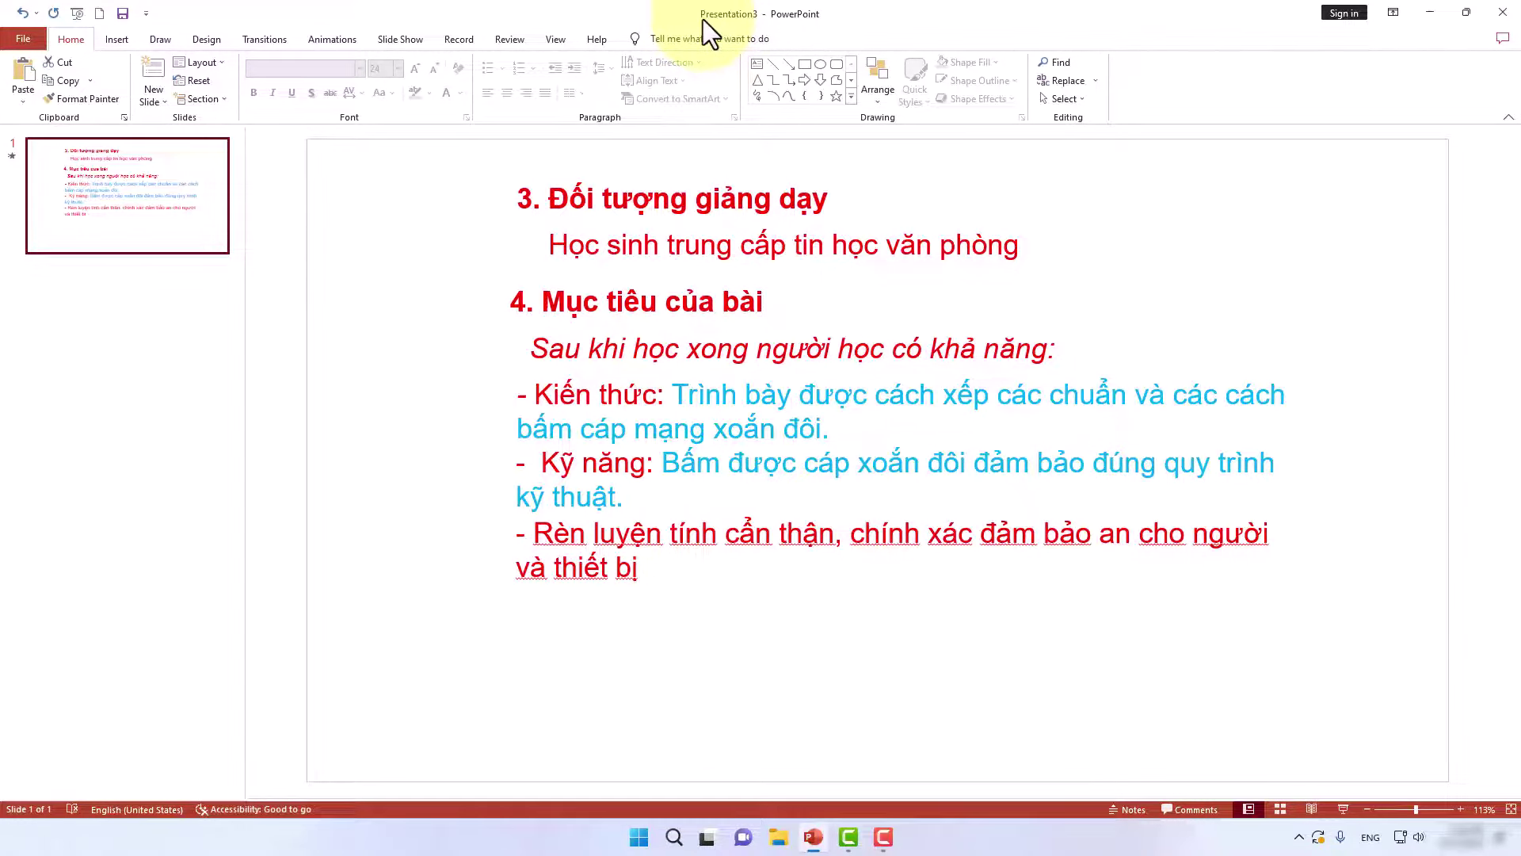
{"action": "left_click", "coordinate": [123, 12]}
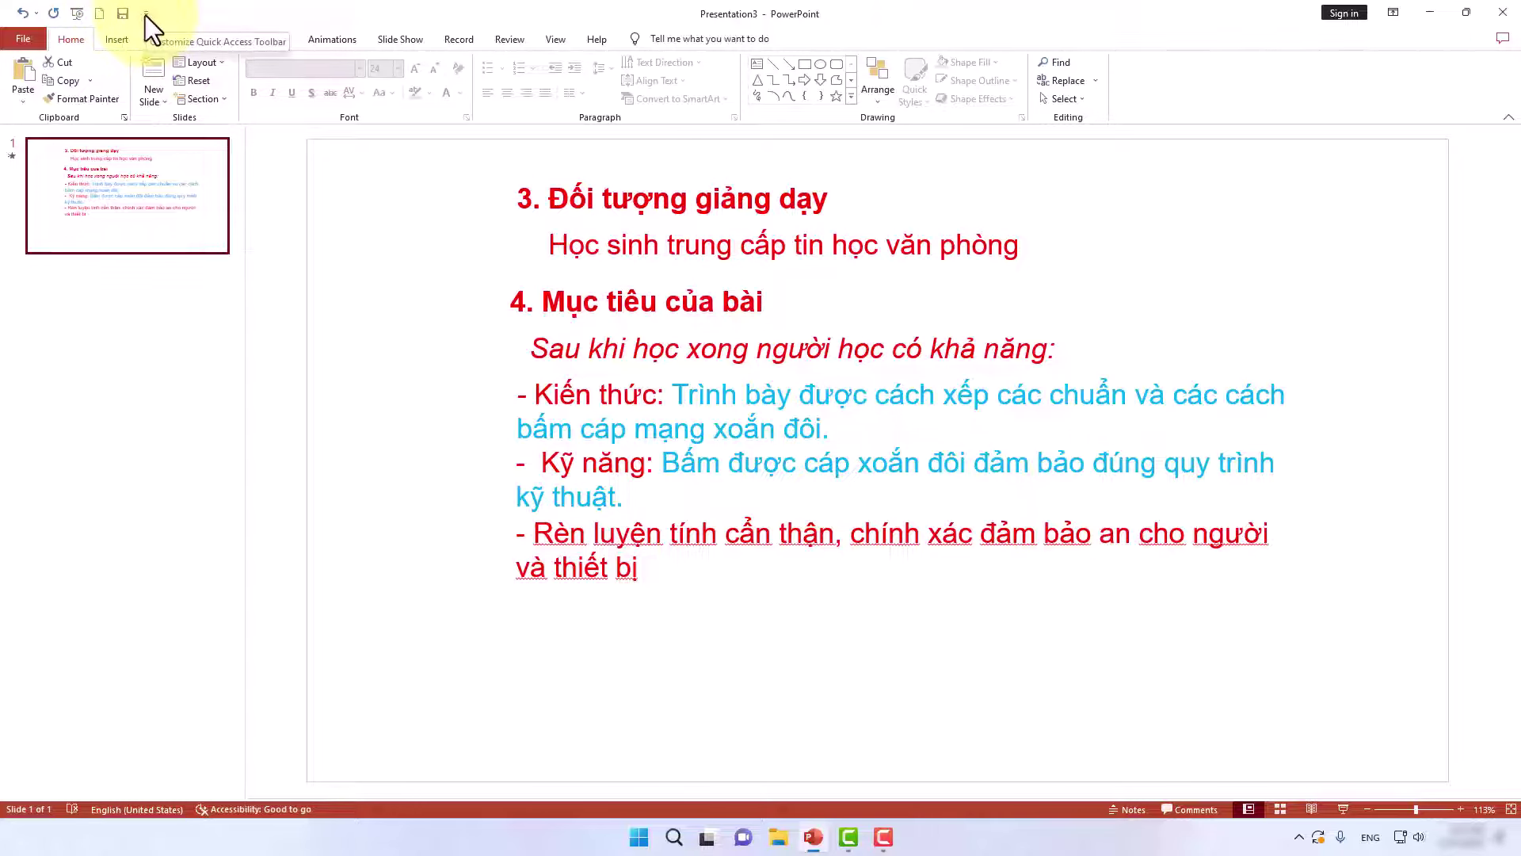
Check the Quick Access Toolbar menu without changes, then open Save As for Presentation3
{"action": "left_click", "coordinate": [146, 14]}
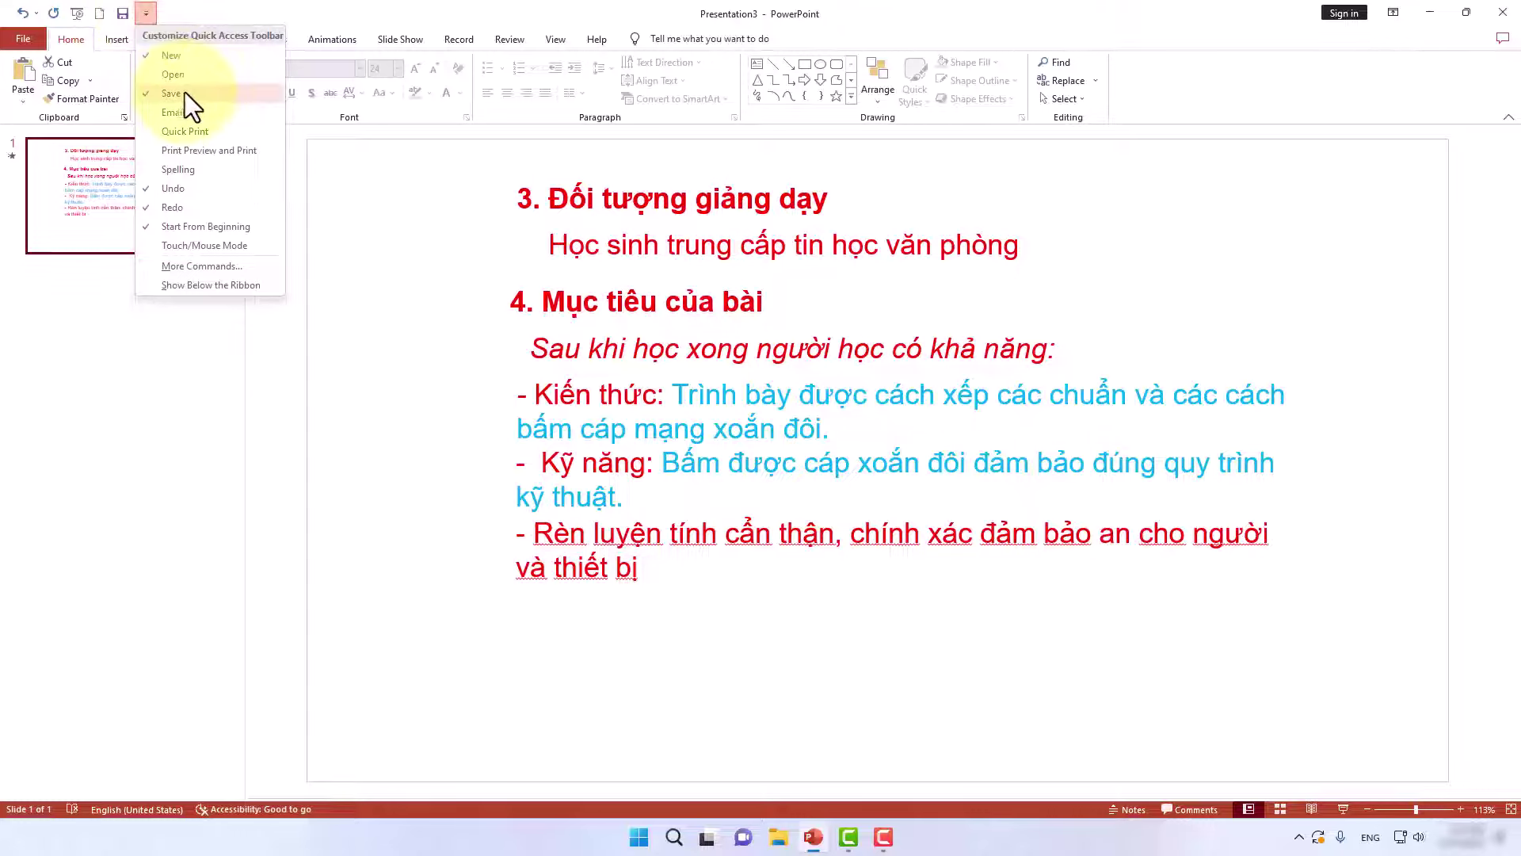
{"action": "left_click", "coordinate": [207, 5]}
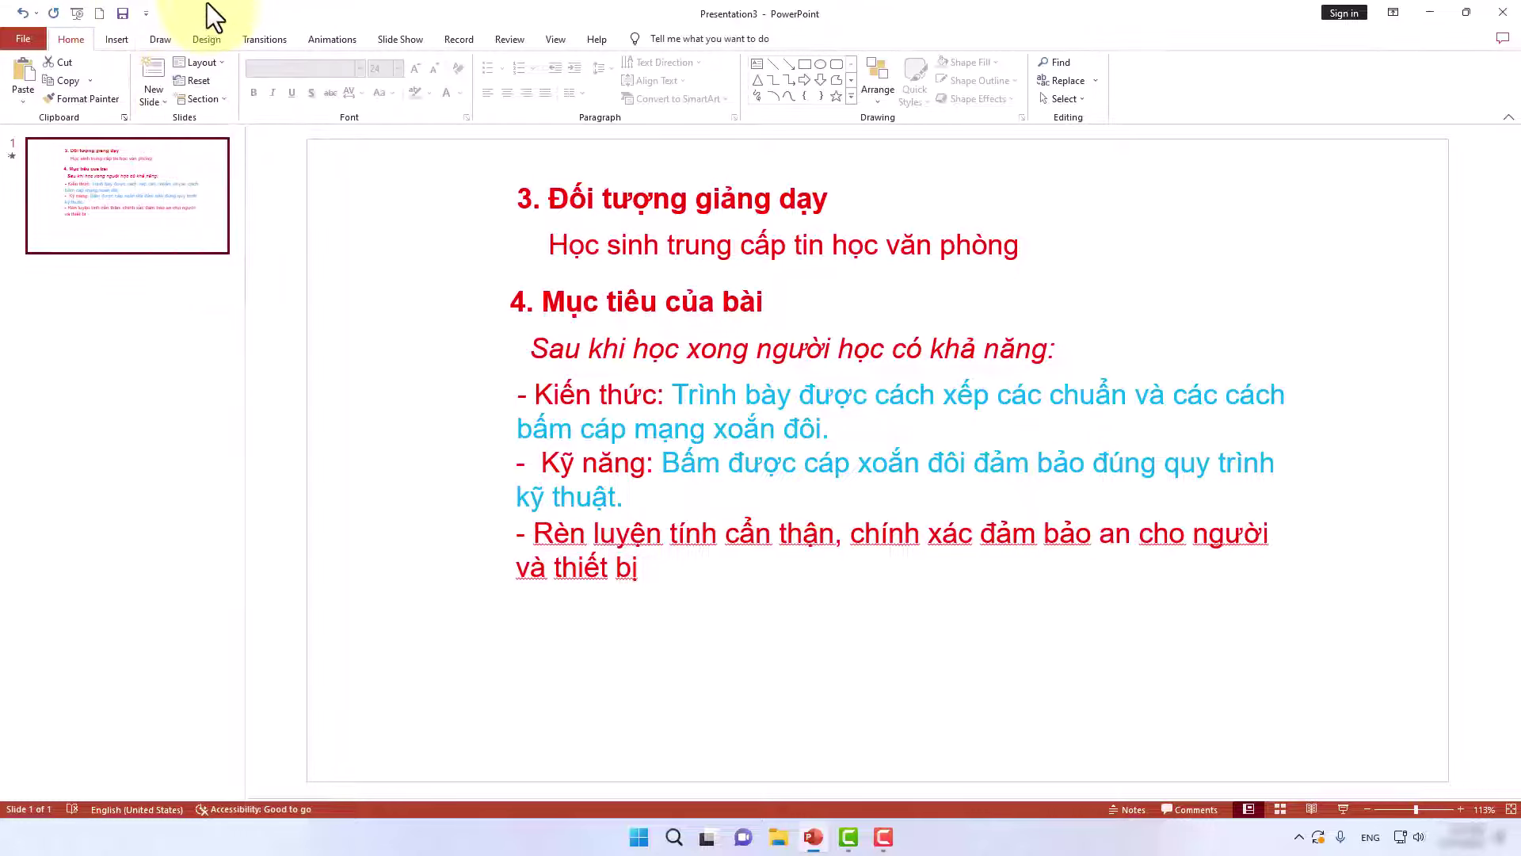
{"action": "left_click", "coordinate": [123, 16]}
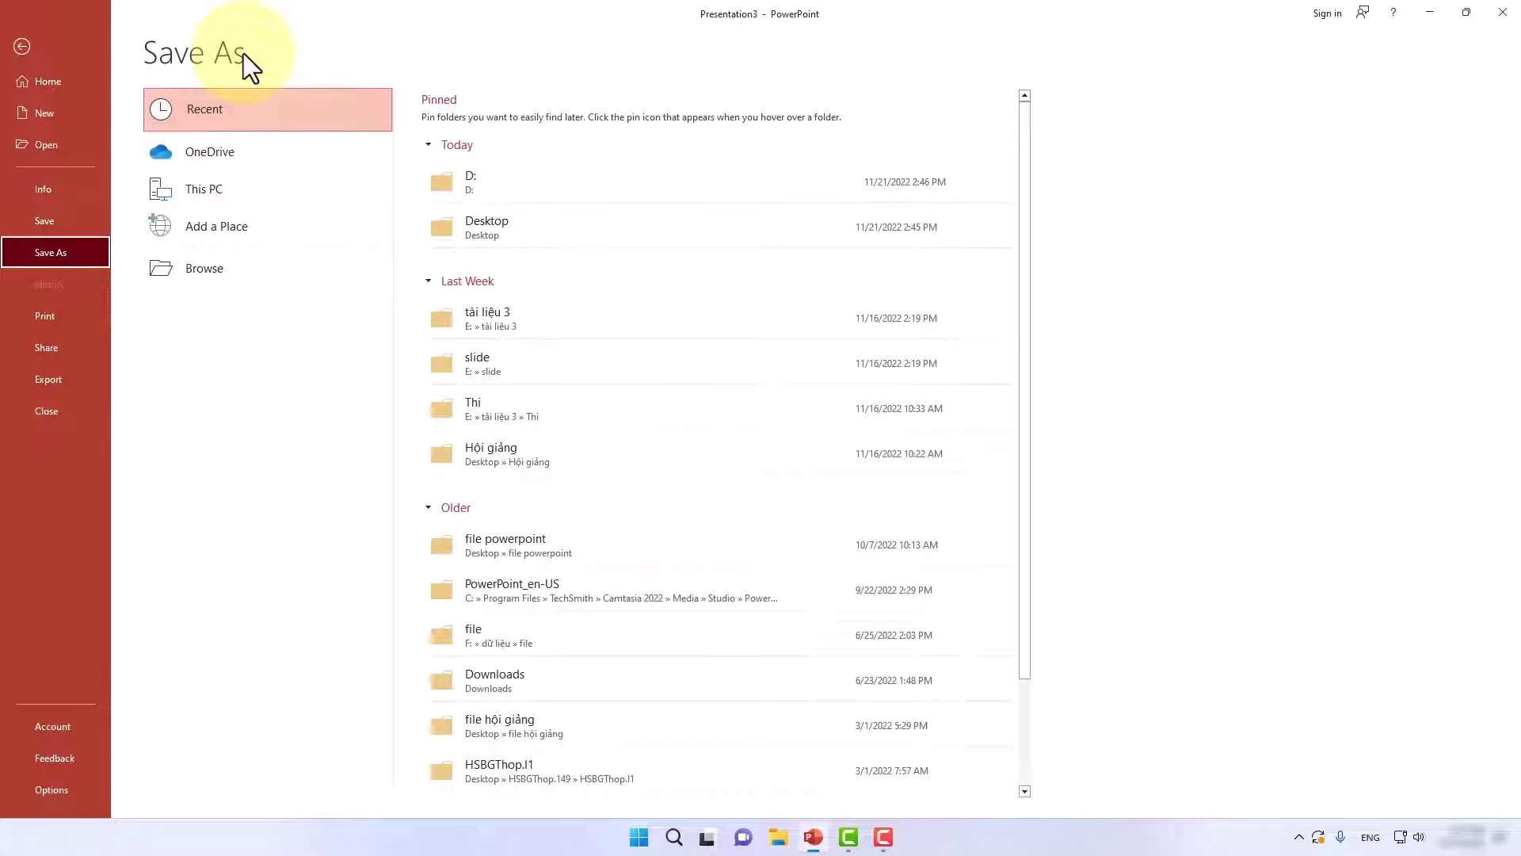
Save Presentation3 to Local Disk (D:) under the name BÀI TẬP 3
{"action": "left_click", "coordinate": [218, 269]}
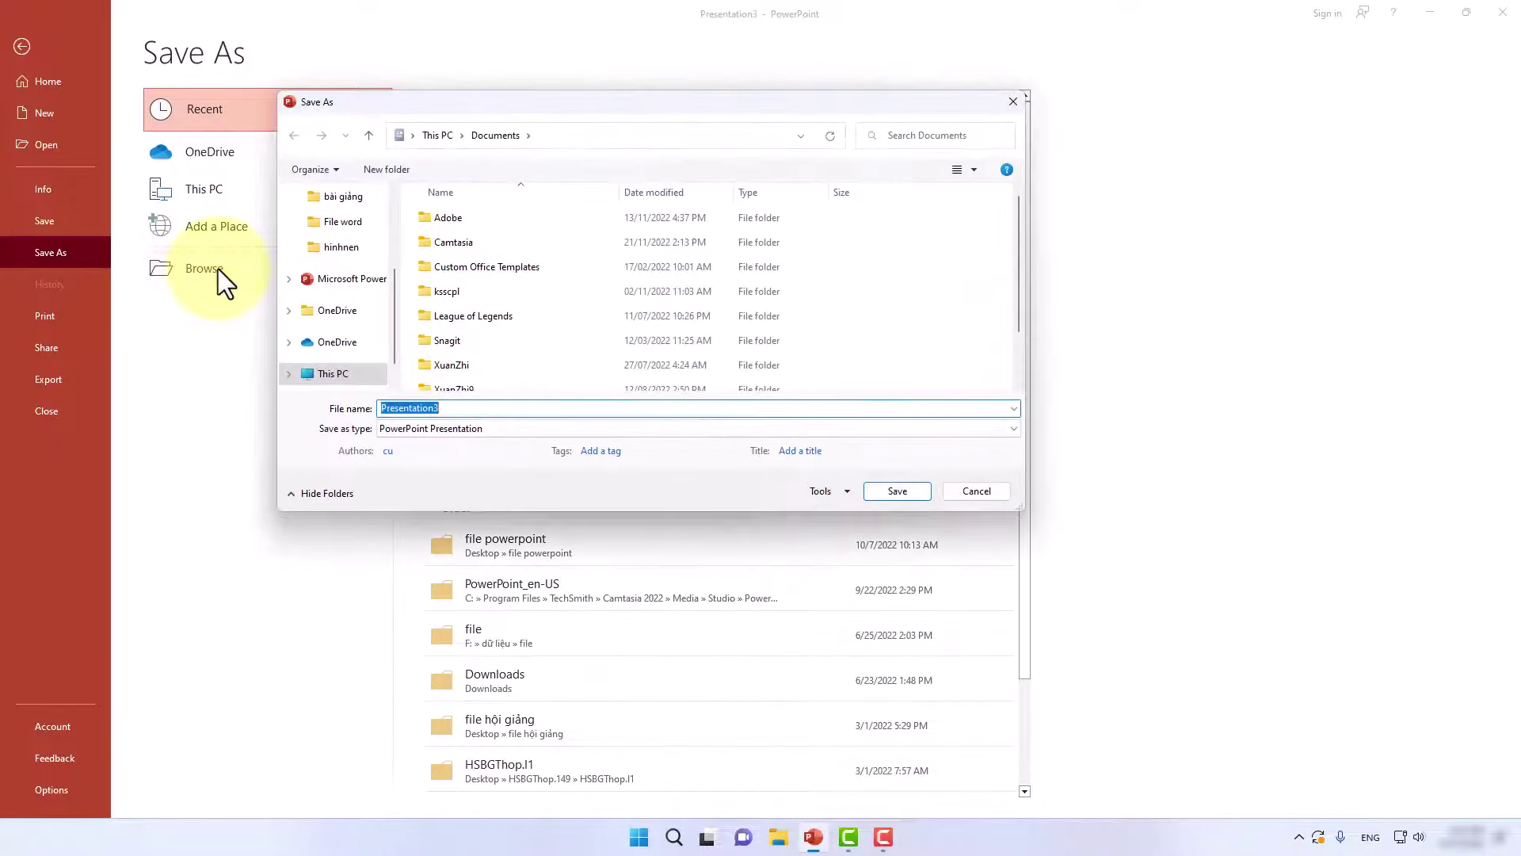
{"action": "left_click_drag", "start_coordinate": [397, 283], "coordinate": [397, 197]}
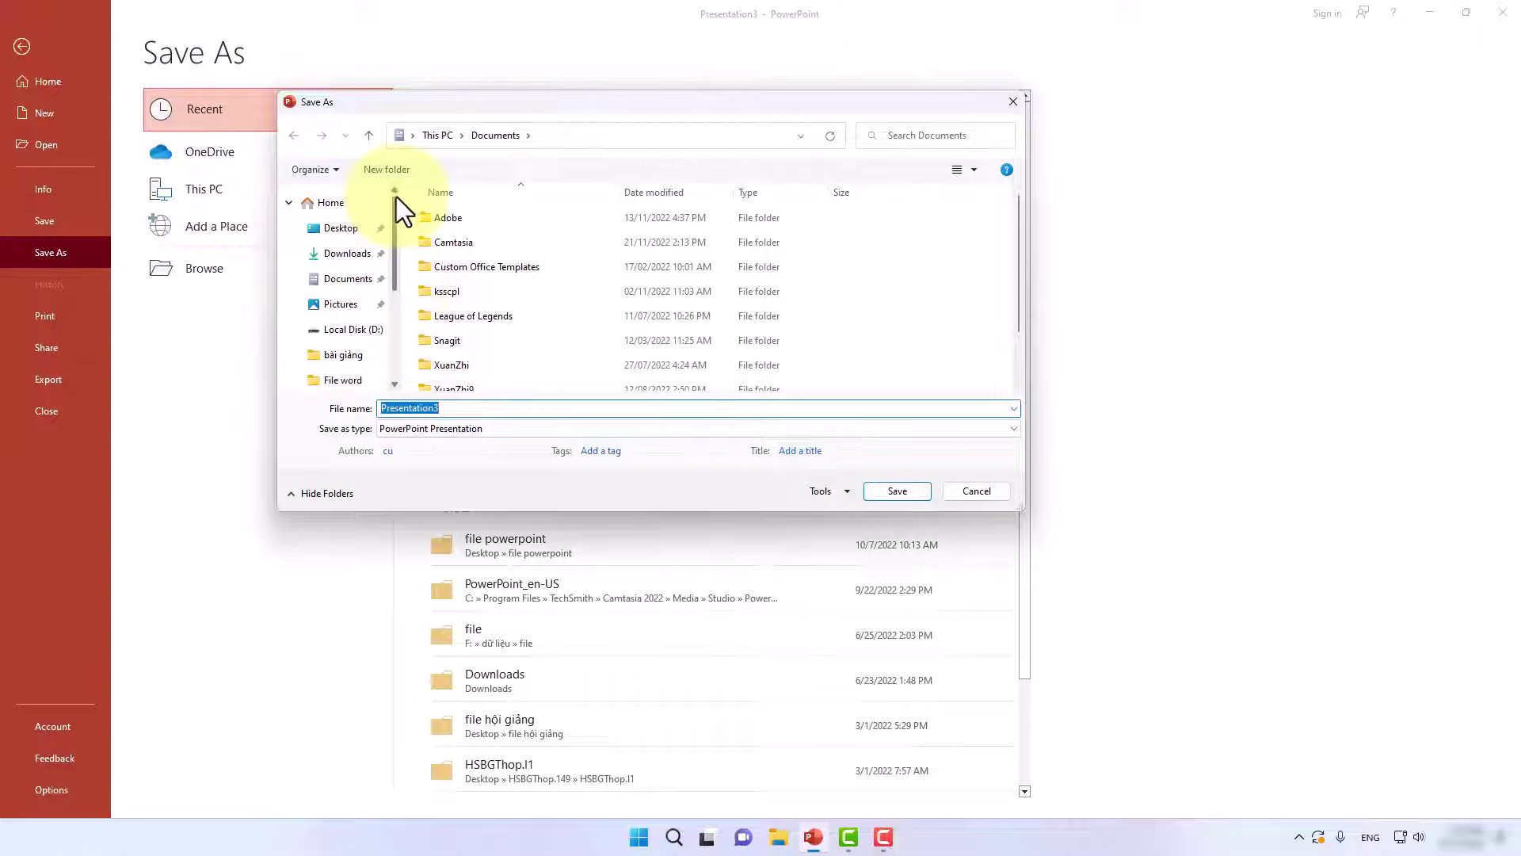
{"action": "left_click", "coordinate": [337, 330]}
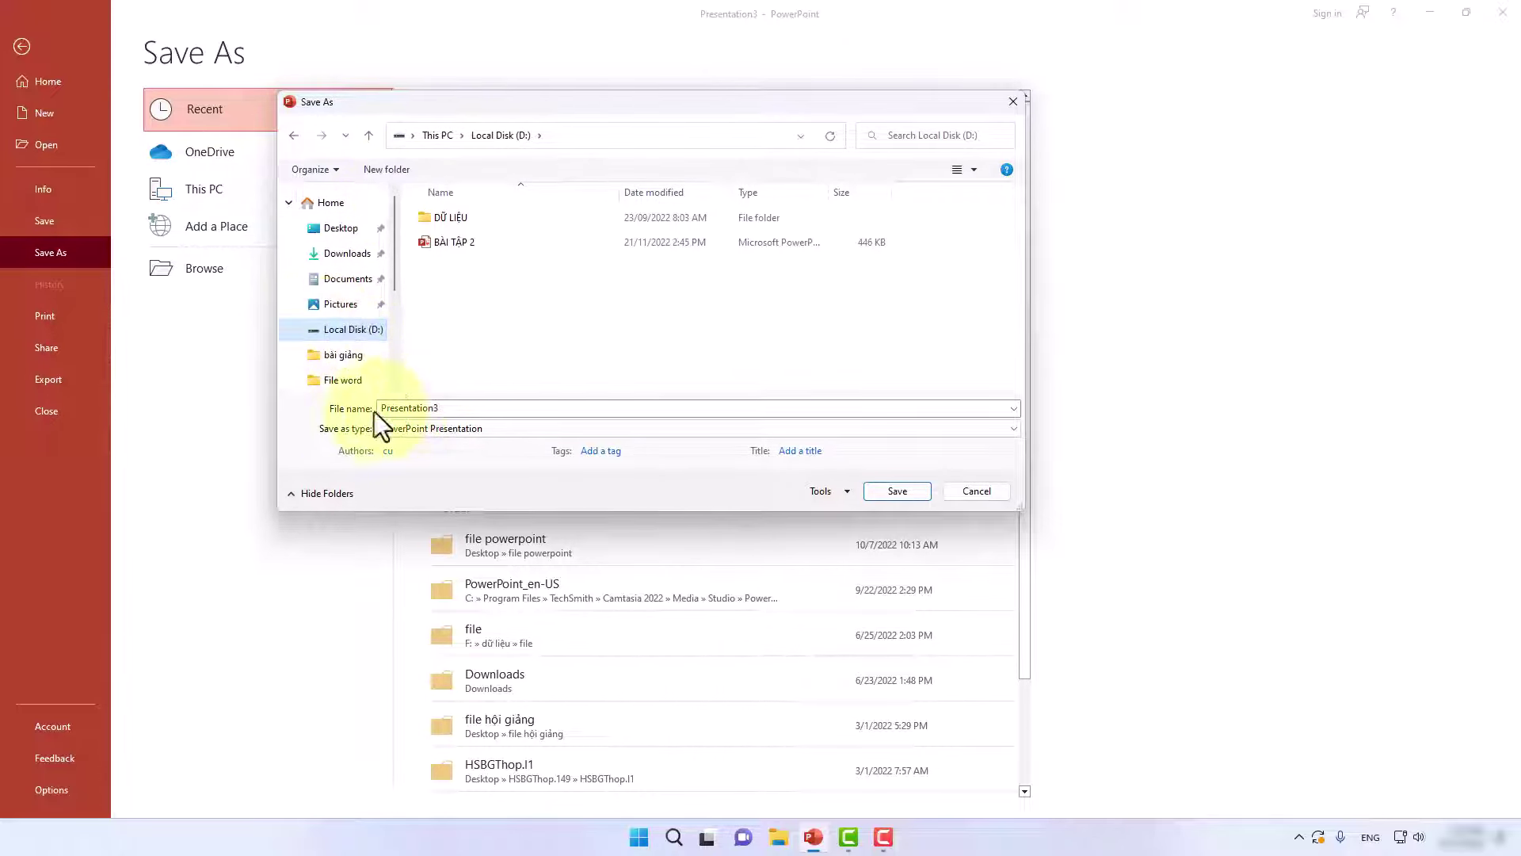
{"action": "left_click_drag", "start_coordinate": [473, 410], "coordinate": [360, 413]}
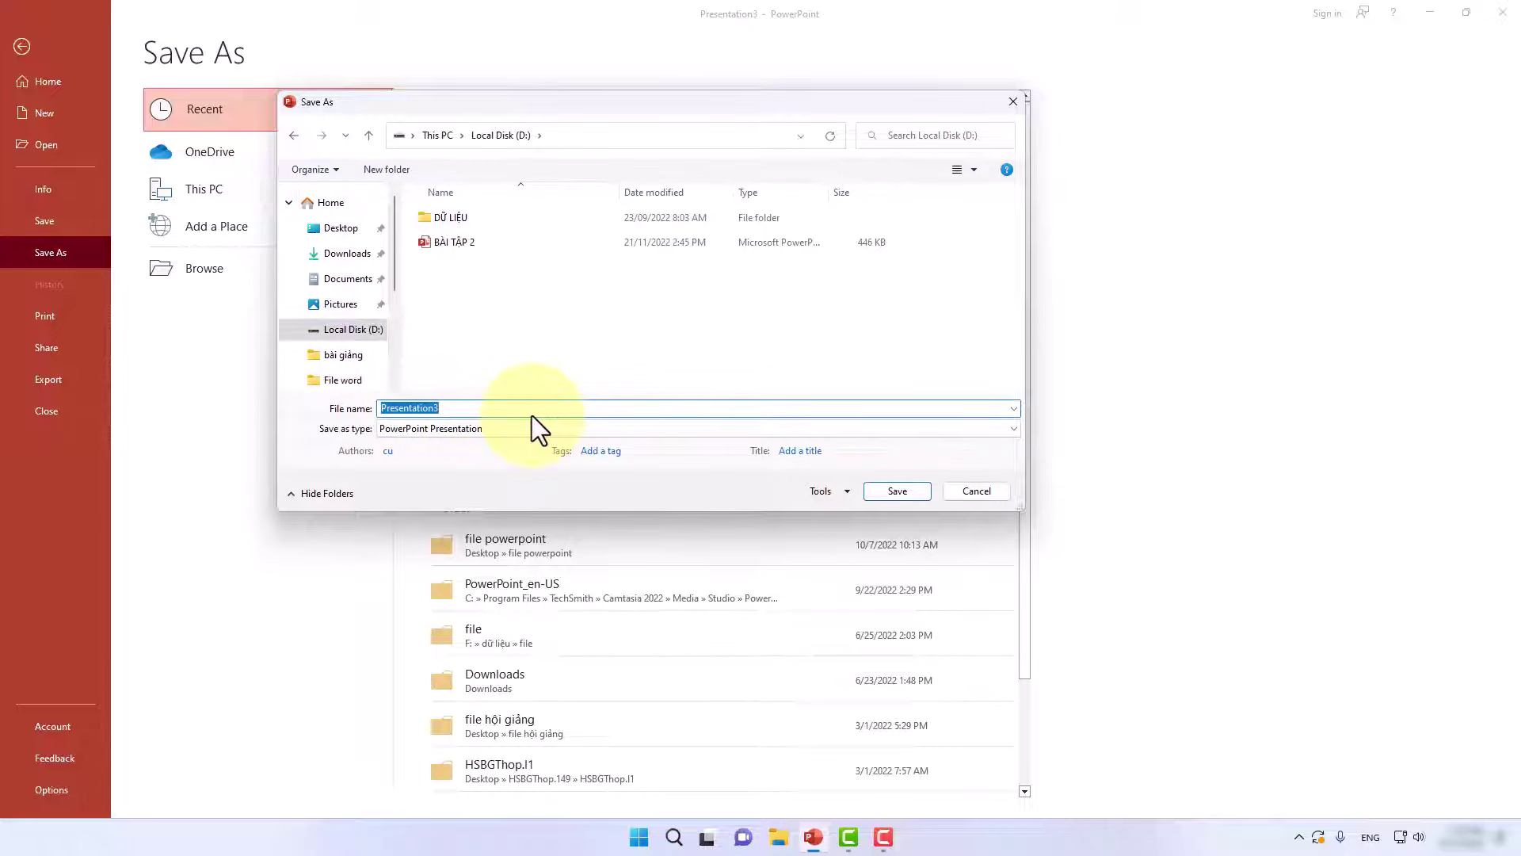
{"action": "type", "text": "BAÀI TẬP"}
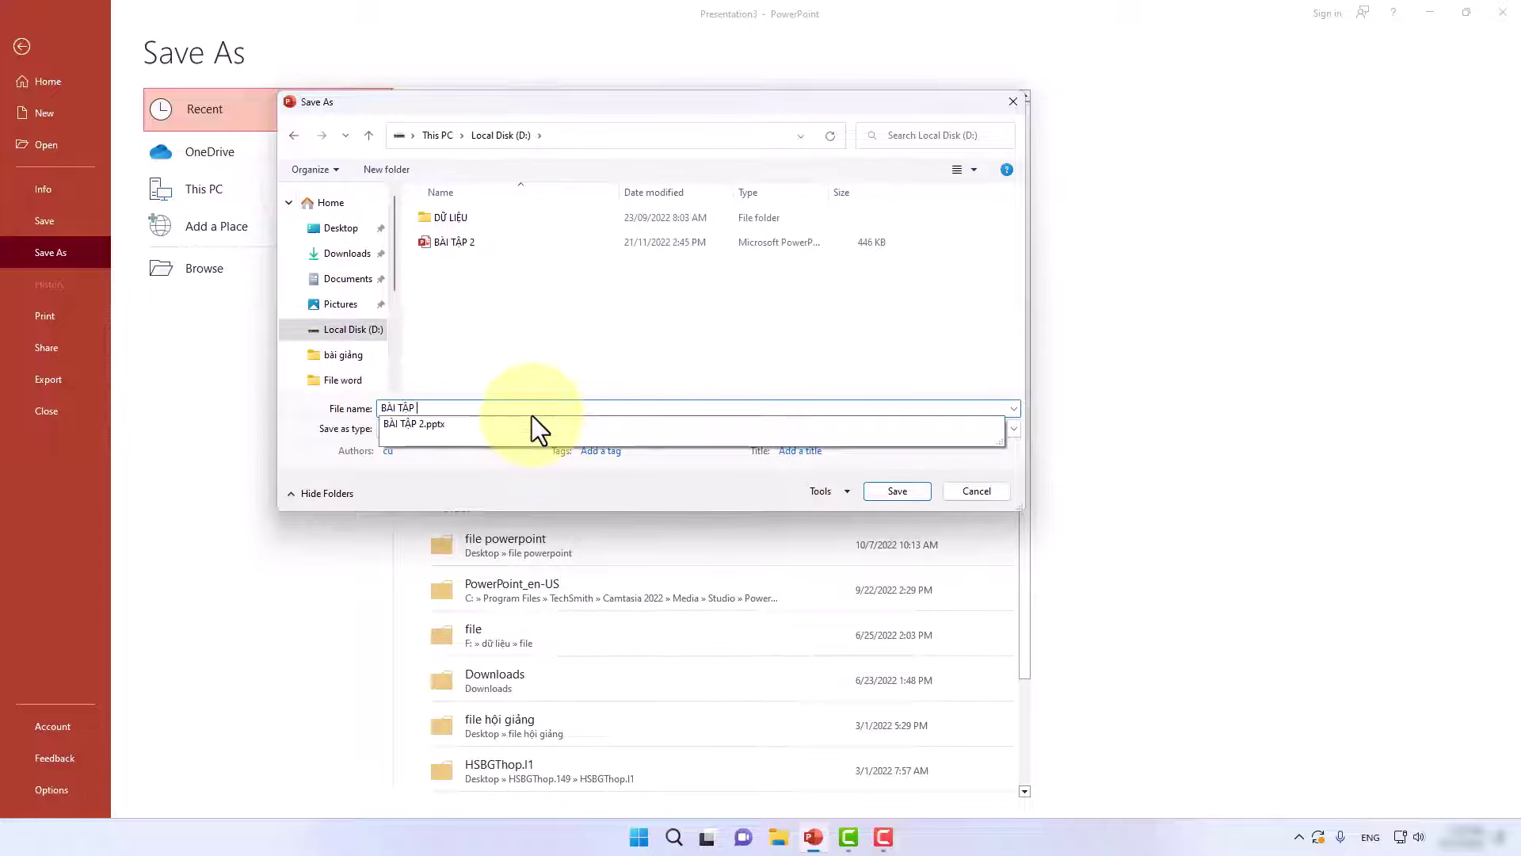
{"action": "type", "text": " 3"}
{"action": "left_click", "coordinate": [906, 496]}
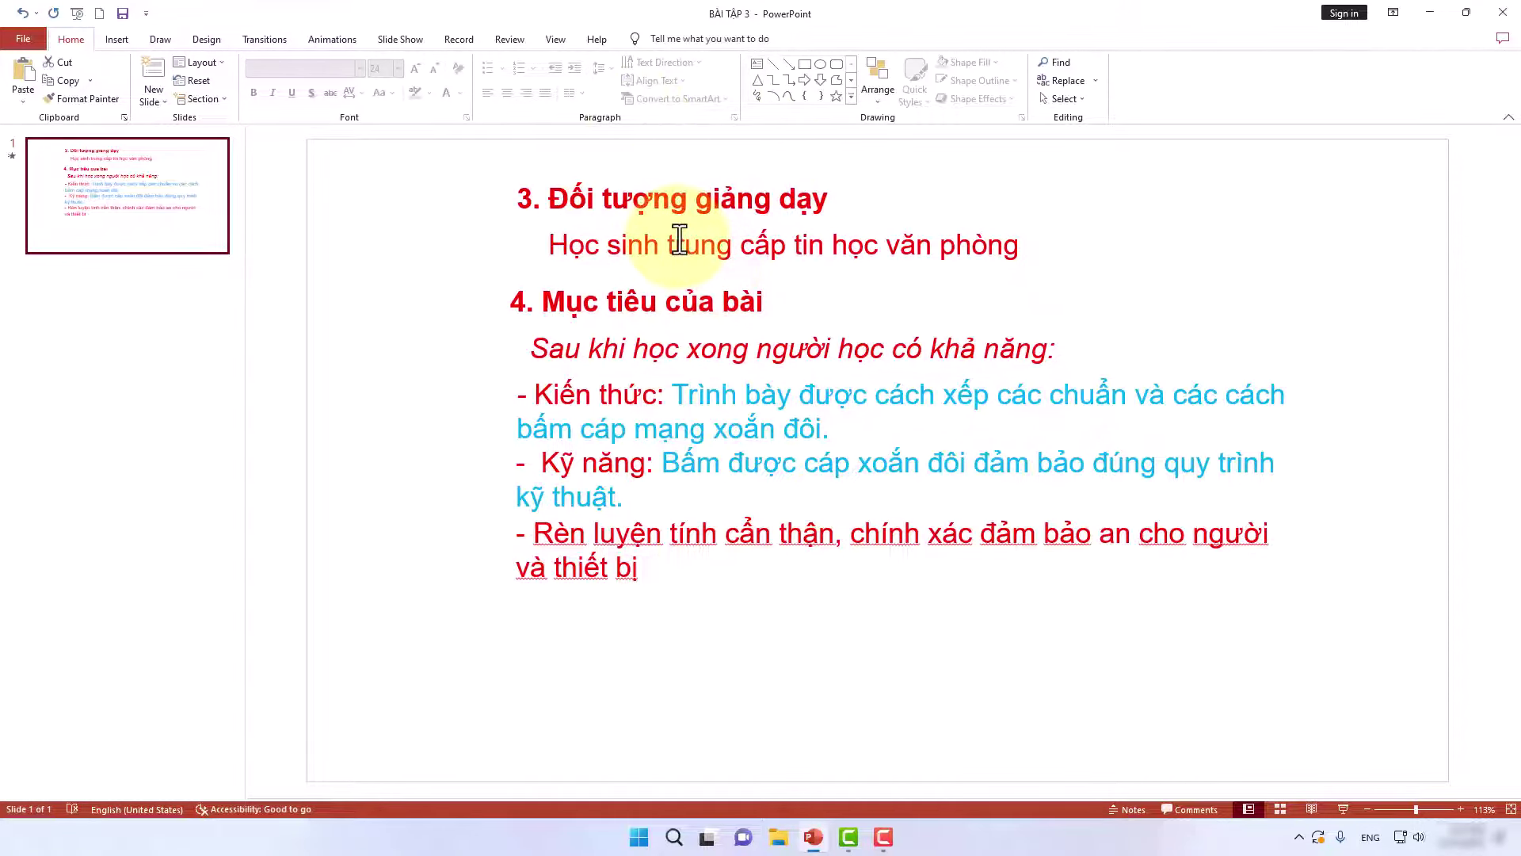
Duplicate the 'Rèn luyện tính cẩn thận' text box below the original and save BÀI TẬP 3
{"action": "left_click", "coordinate": [667, 567]}
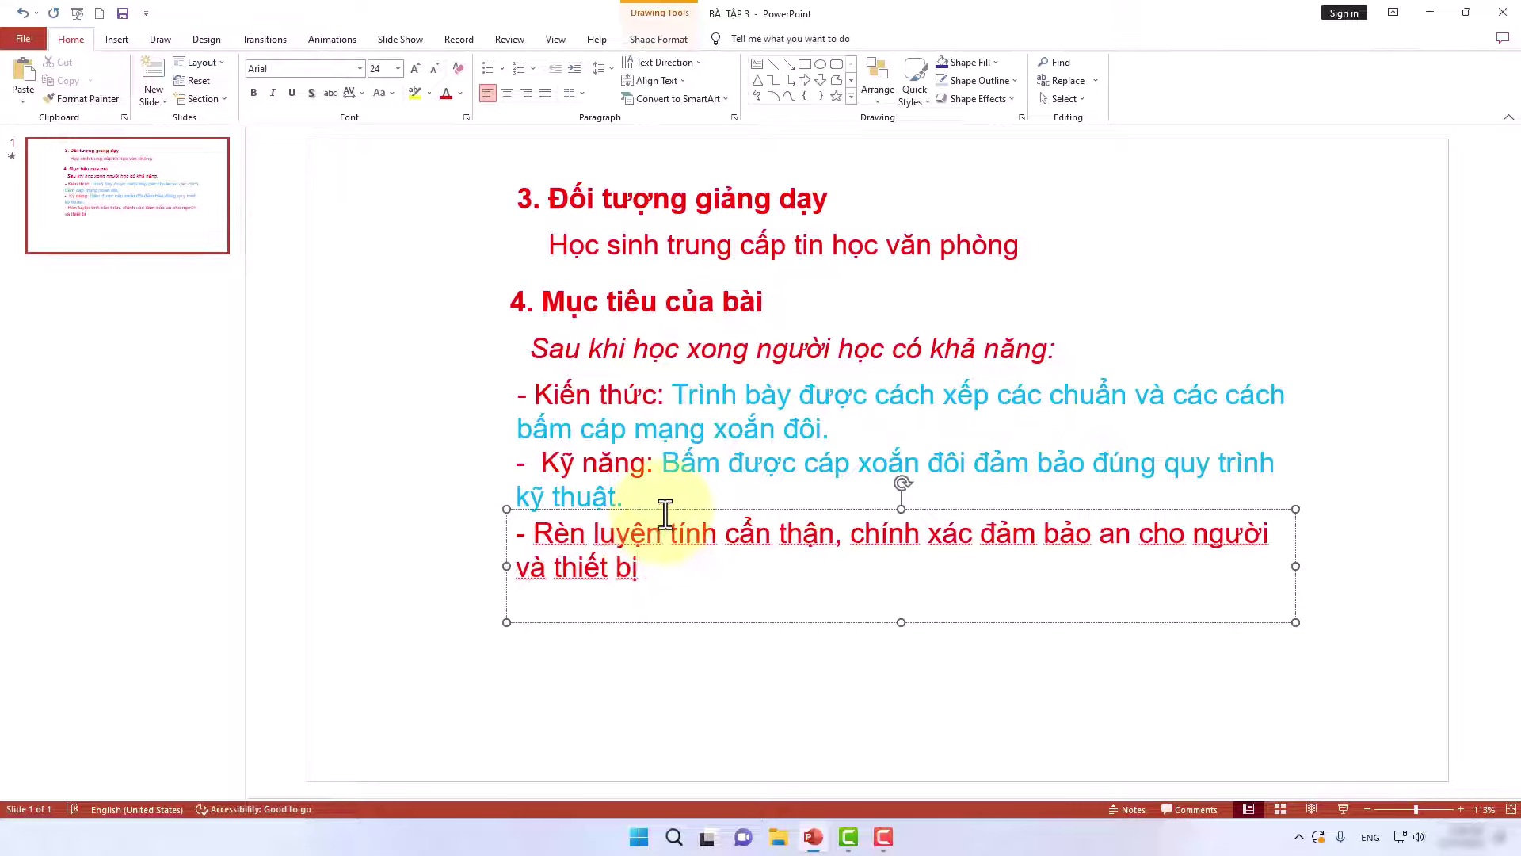
{"action": "left_click_drag", "start_coordinate": [666, 515], "coordinate": [676, 673], "text": "ctrl"}
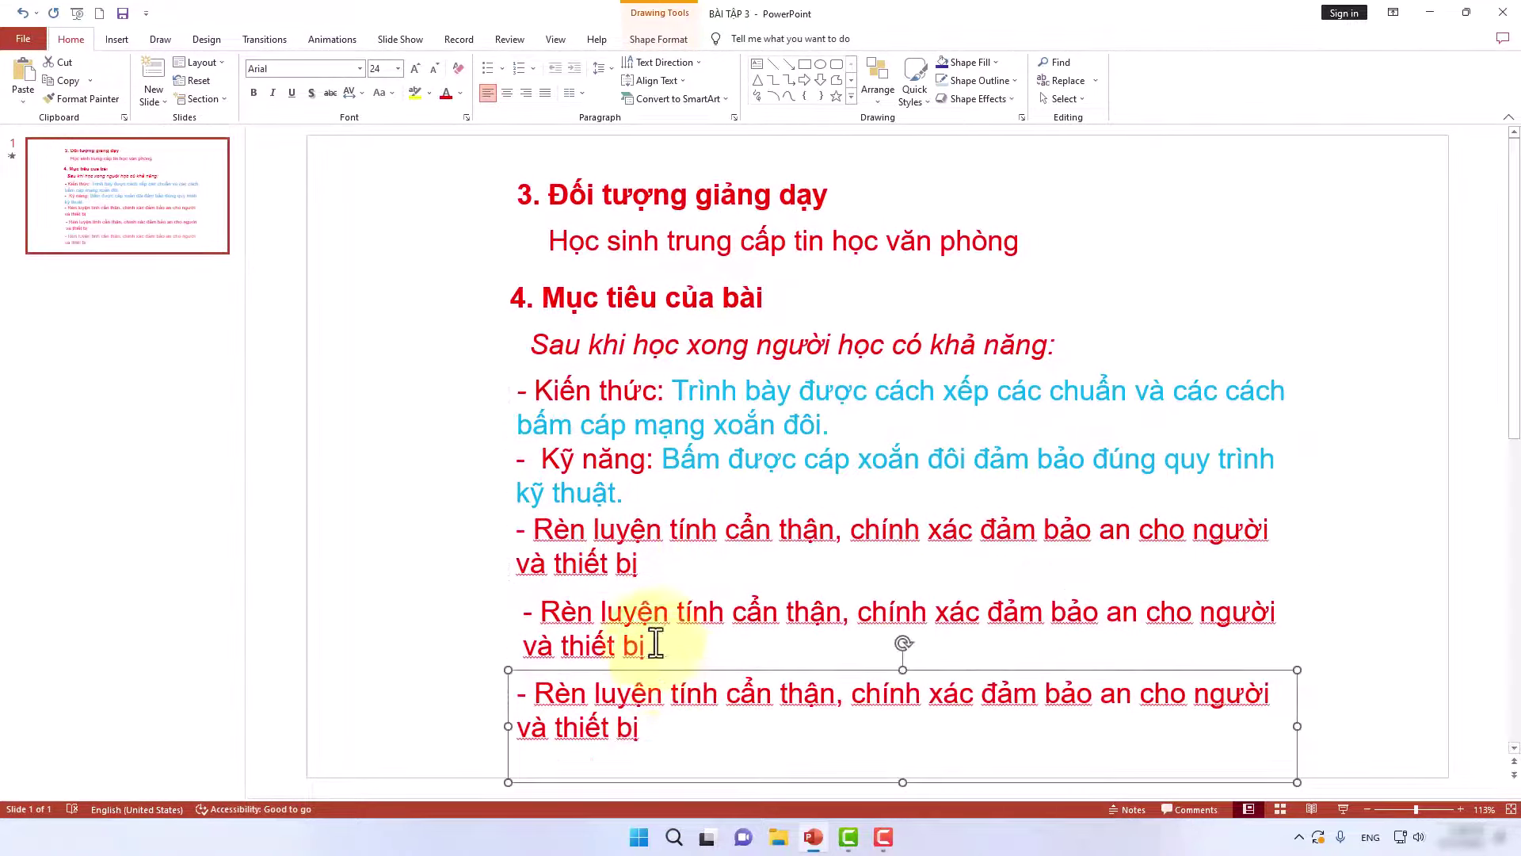
{"action": "left_click", "coordinate": [123, 13]}
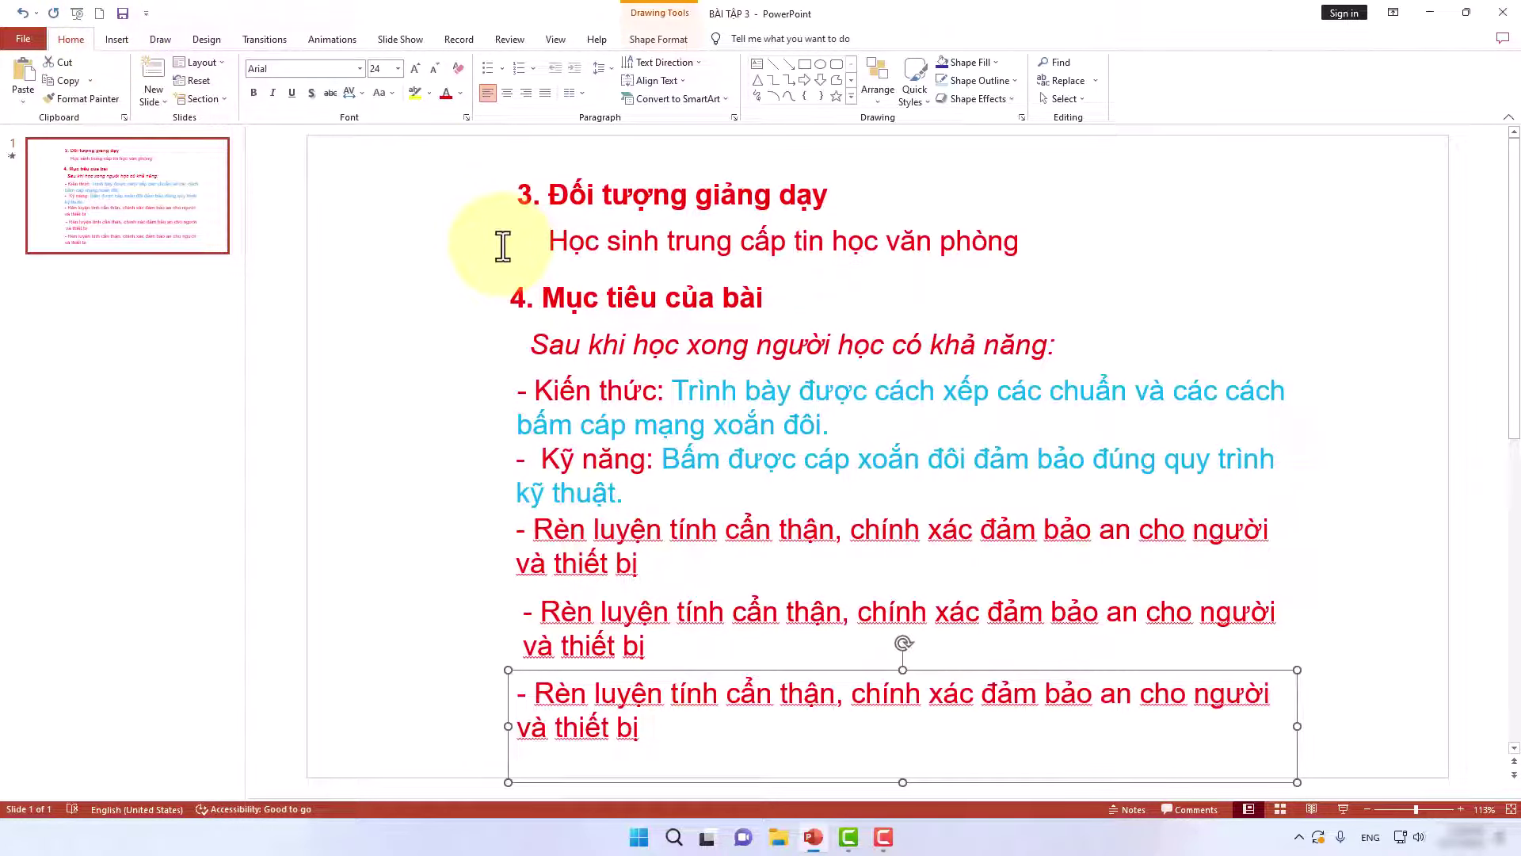
{"action": "left_click", "coordinate": [1503, 12]}
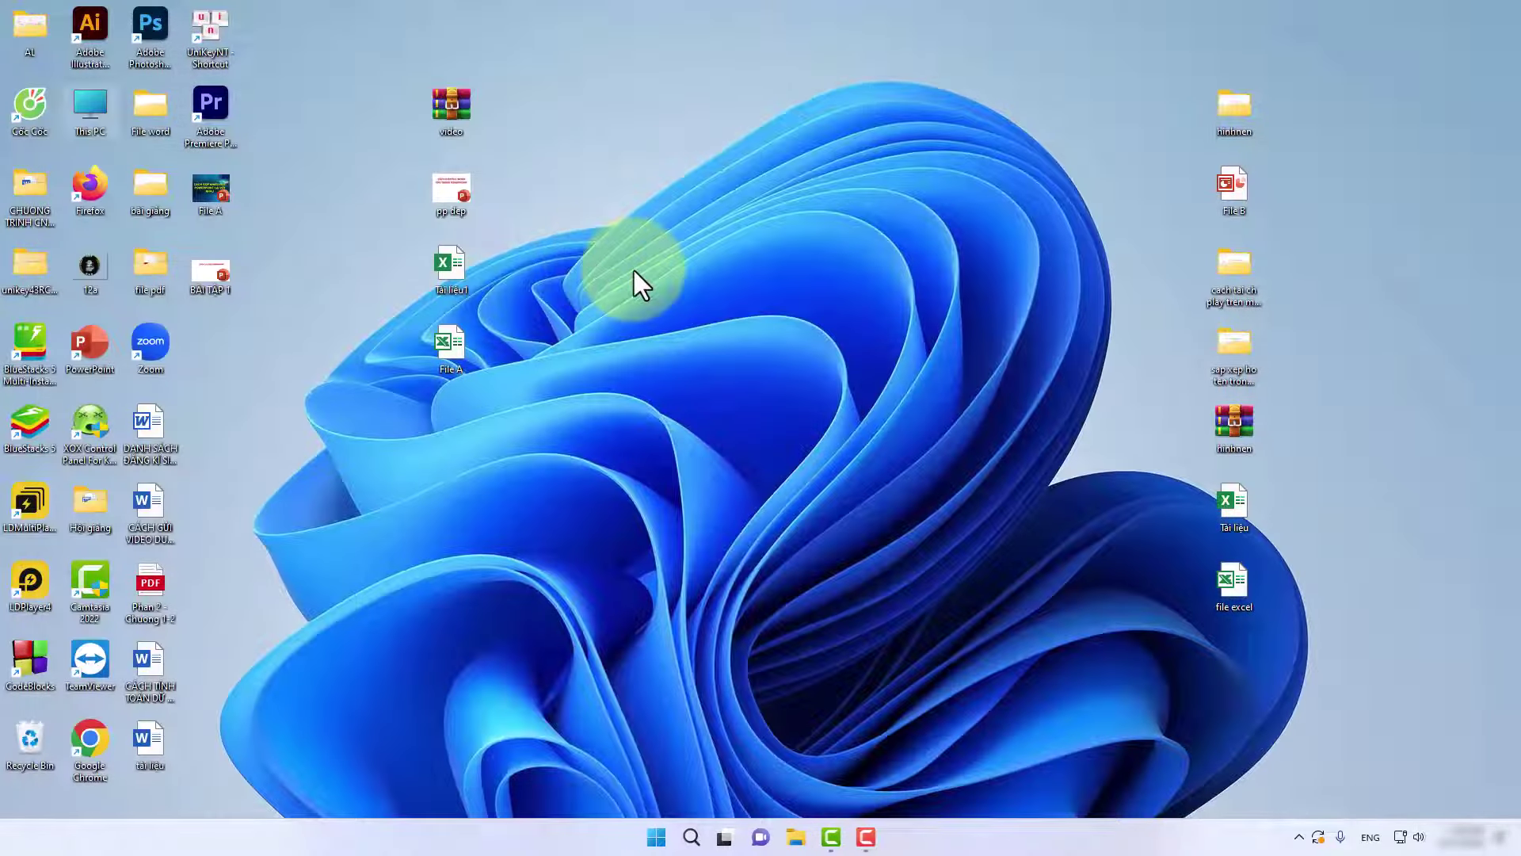
{"action": "double_click", "coordinate": [90, 106]}
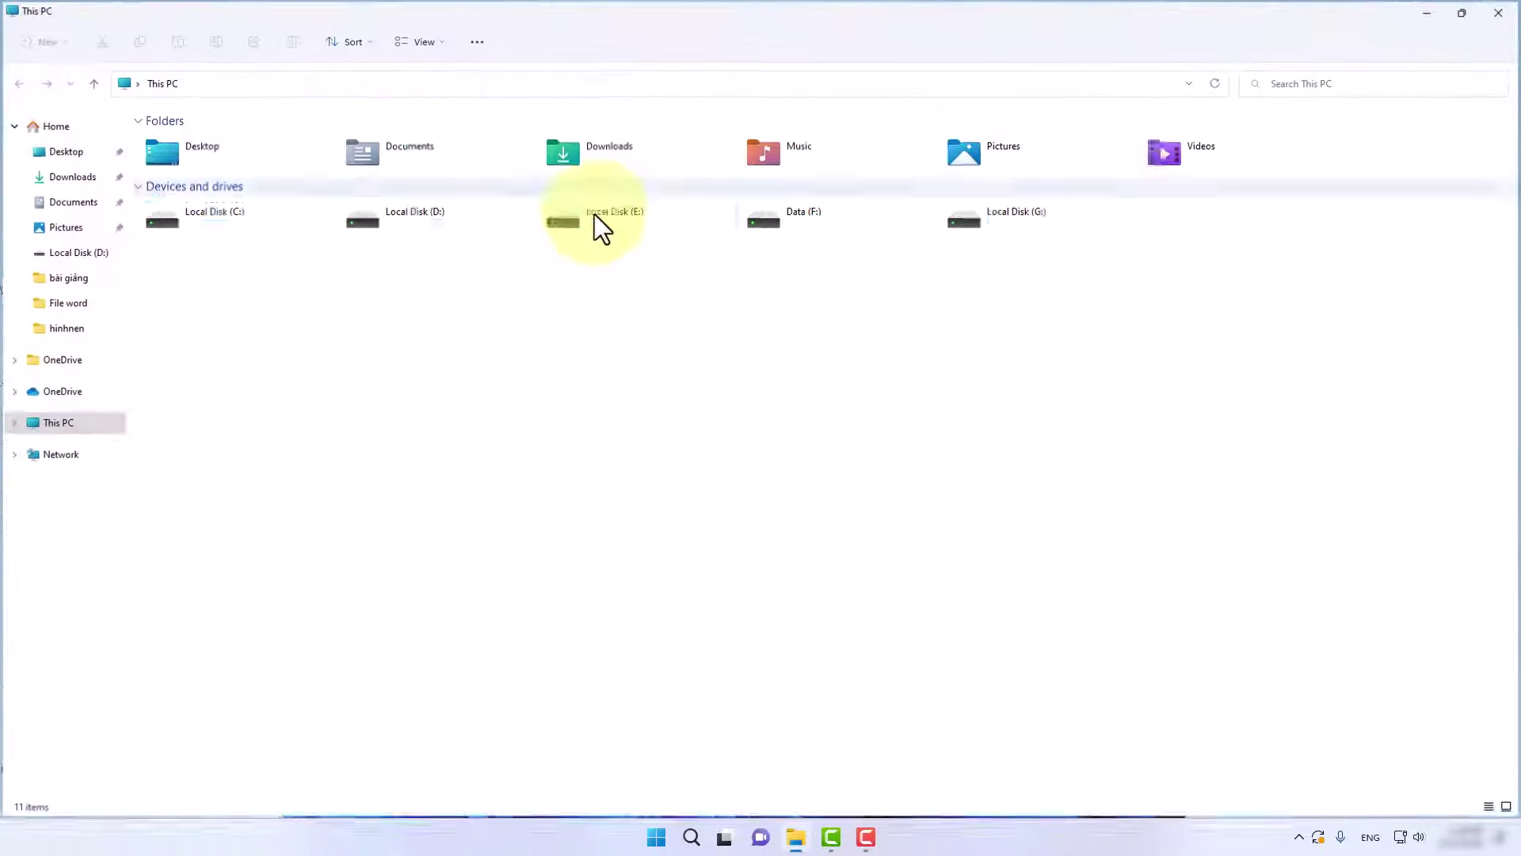
{"action": "double_click", "coordinate": [462, 220]}
{"action": "double_click", "coordinate": [224, 189]}
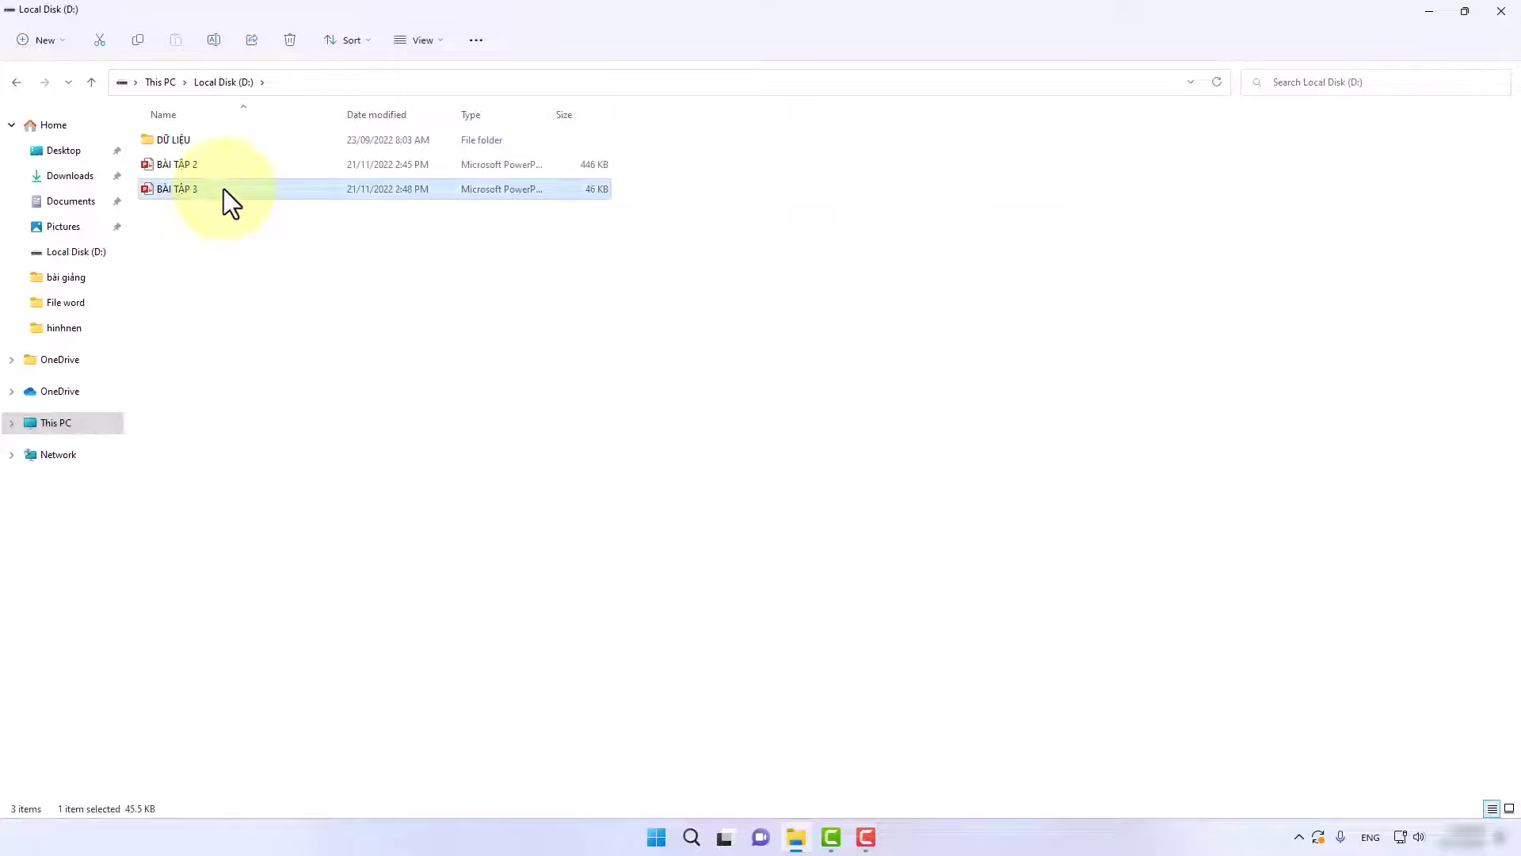